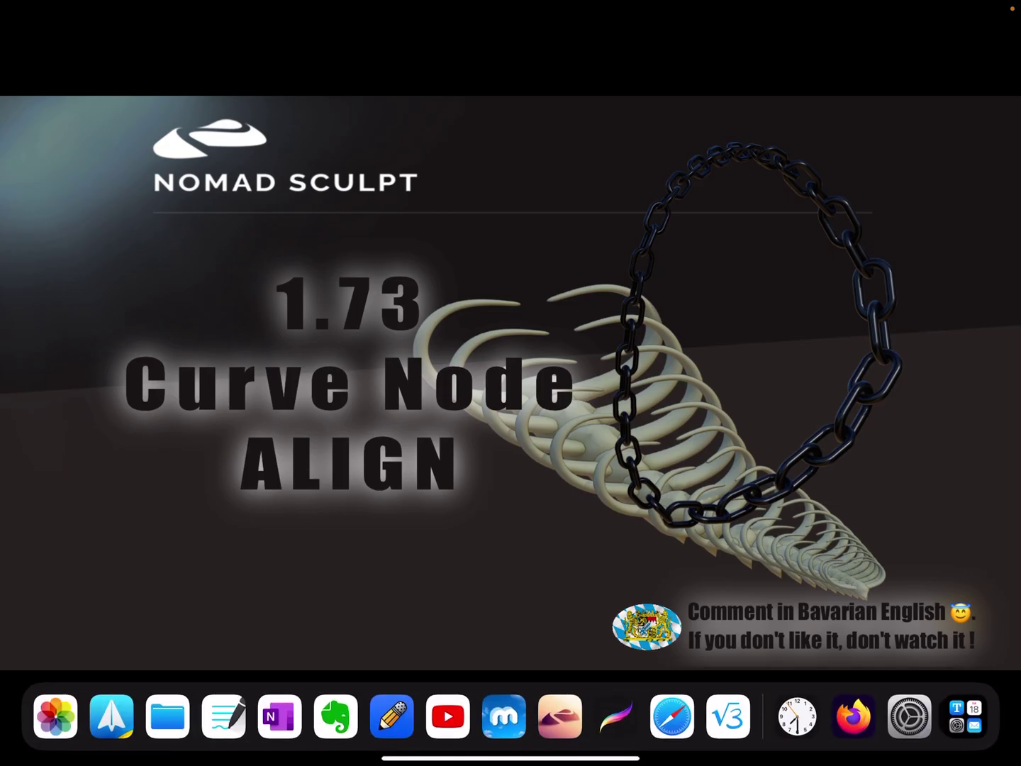
Step: Launch Nomad Sculpt's saved scene and inspect the chain's tail and body up close
left_click(561, 715)
left_click_drag(478, 597, 415, 574)
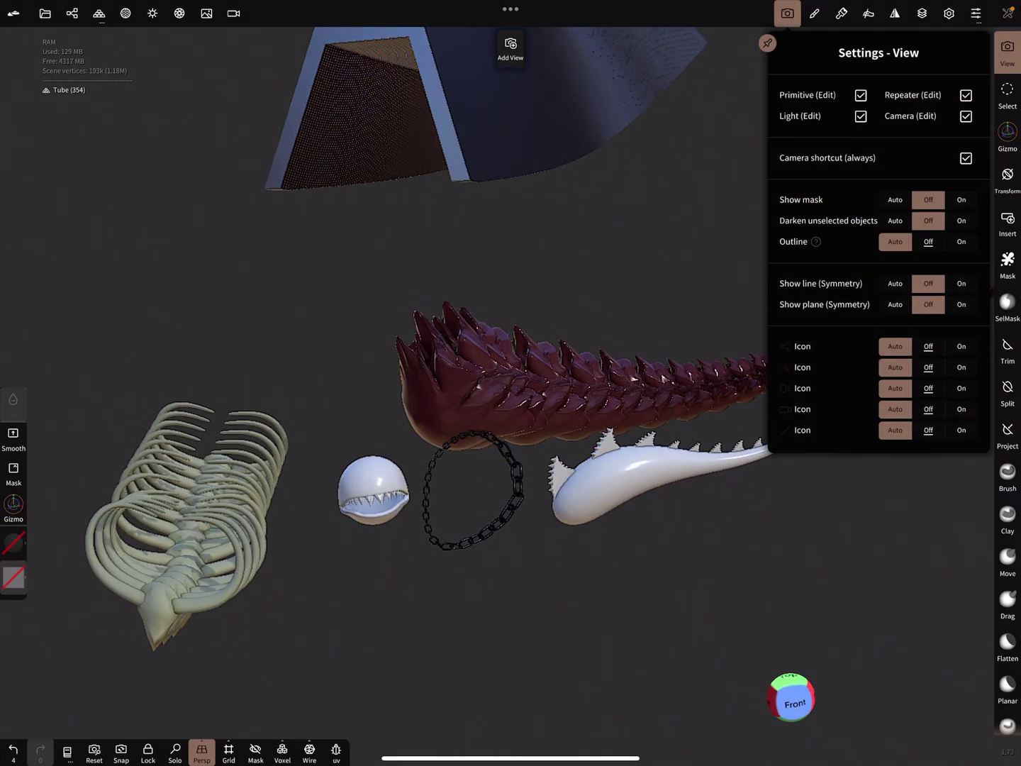
scroll(478, 399, "up", 3)
scroll(478, 398, "up", 2)
scroll(548, 493, "up", 3)
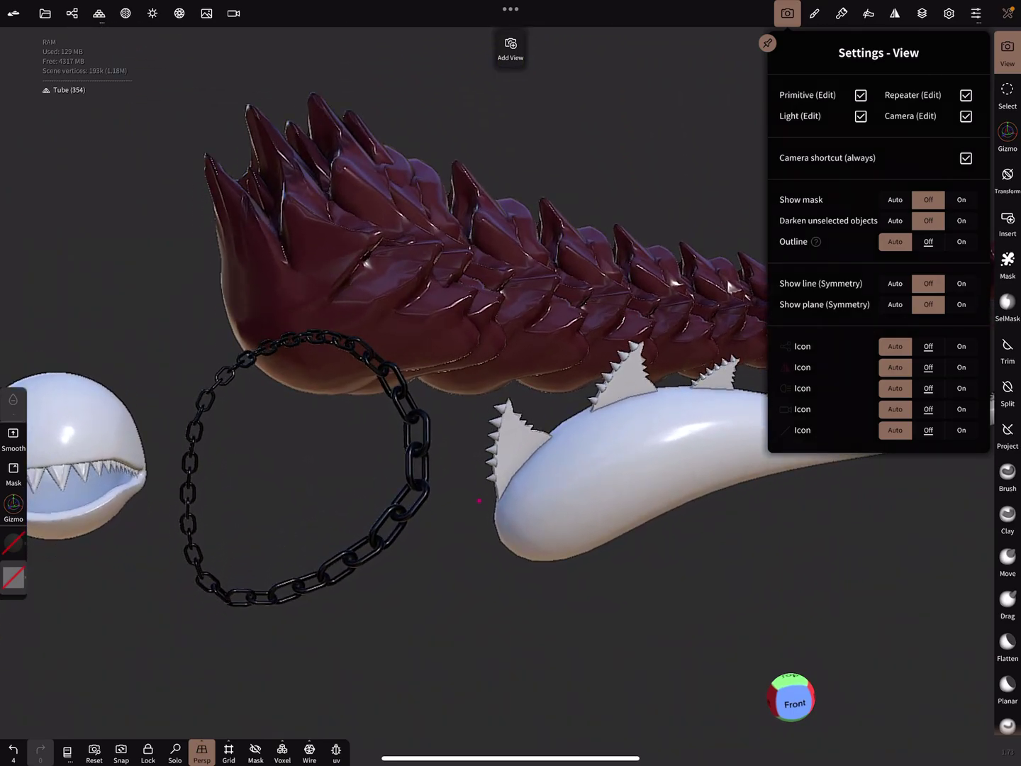
scroll(660, 484, "up", 4)
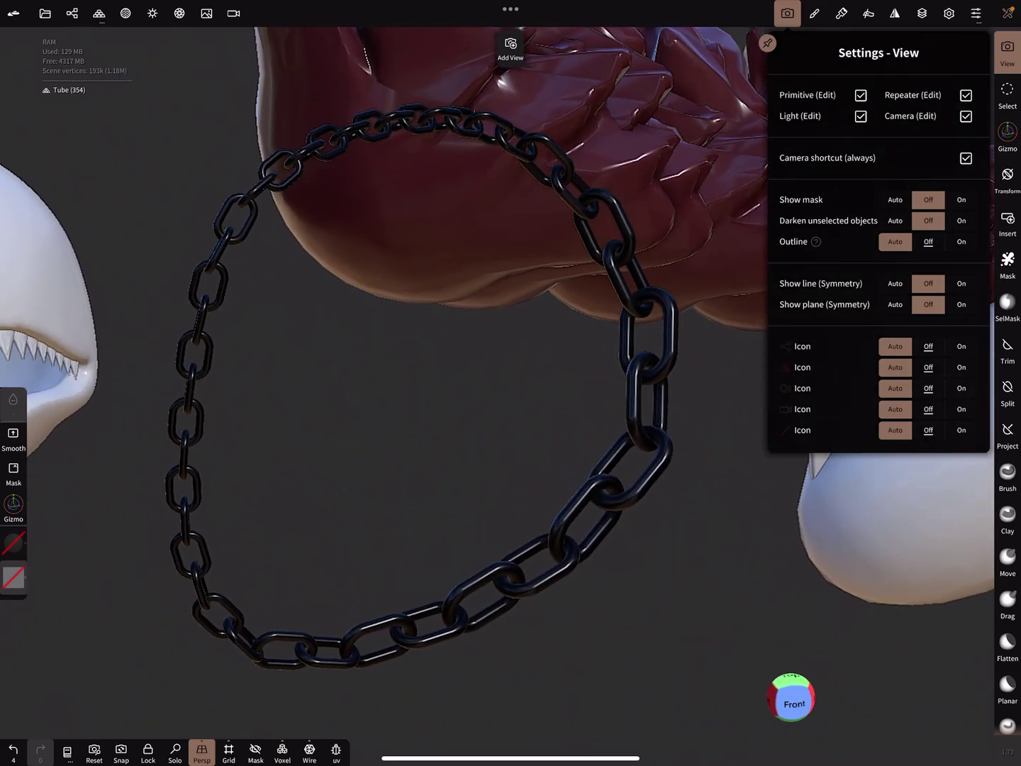
left_click_drag(661, 484, 666, 482)
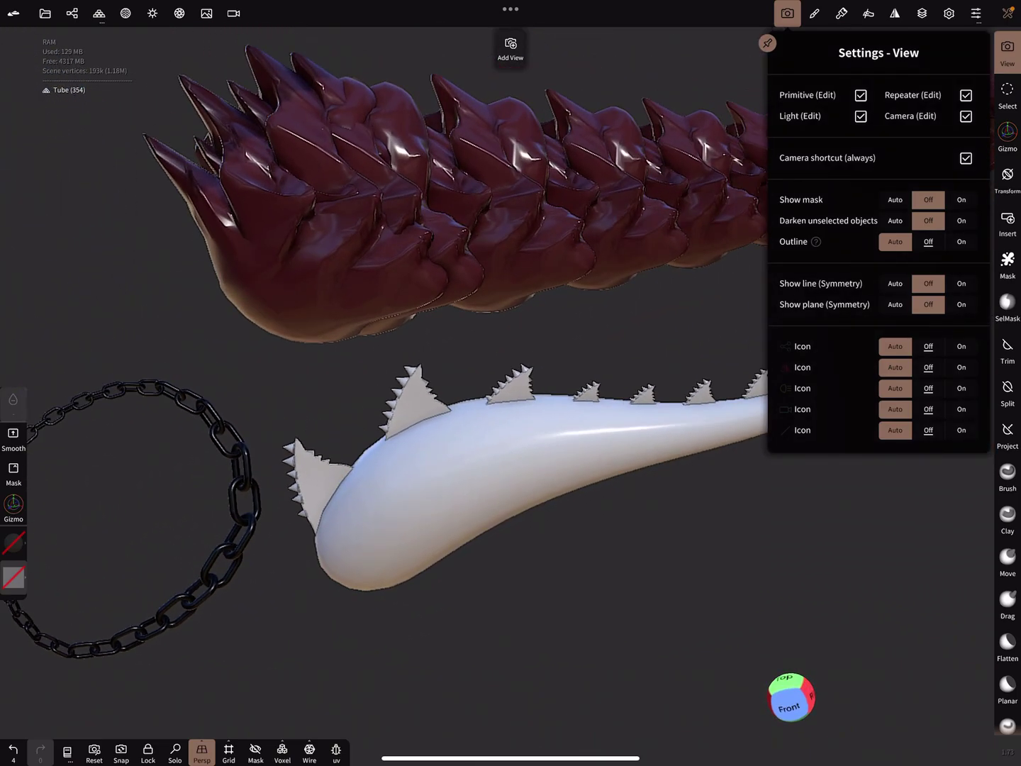
mouse_move(661, 562)
left_mouse_down()
mouse_move(578, 476)
mouse_move(531, 472)
mouse_move(423, 511)
left_mouse_up()
mouse_move(579, 487)
left_mouse_down()
mouse_move(537, 515)
mouse_move(523, 505)
mouse_move(524, 570)
mouse_move(542, 551)
left_mouse_up()
Step: Center the ribcage, view all objects, and select the ribcage tube
mouse_move(64, 542)
left_mouse_down()
mouse_move(91, 478)
mouse_move(206, 524)
mouse_move(421, 524)
mouse_move(367, 422)
mouse_move(462, 351)
mouse_move(415, 383)
left_mouse_up()
mouse_move(651, 346)
left_mouse_down()
mouse_move(592, 455)
mouse_move(398, 490)
mouse_move(524, 456)
mouse_move(575, 462)
left_mouse_up()
left_click(318, 510)
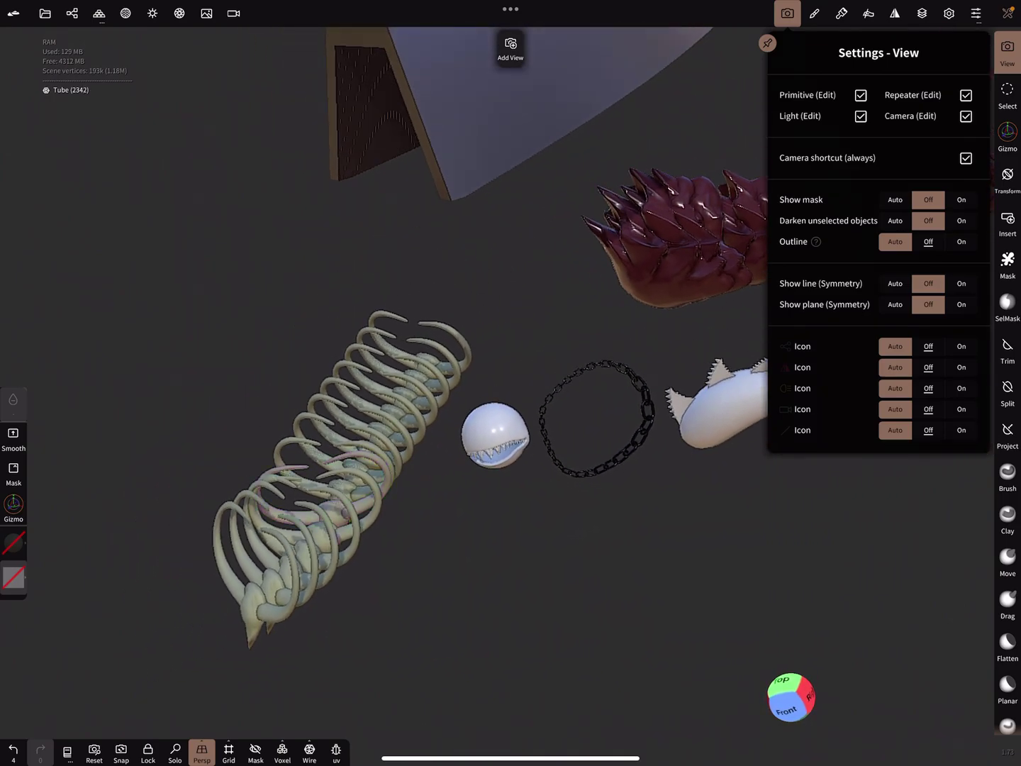
Step: Select Curve 3 and drag its radius handle so the ribcage ribs taper toward the top
left_click(72, 13)
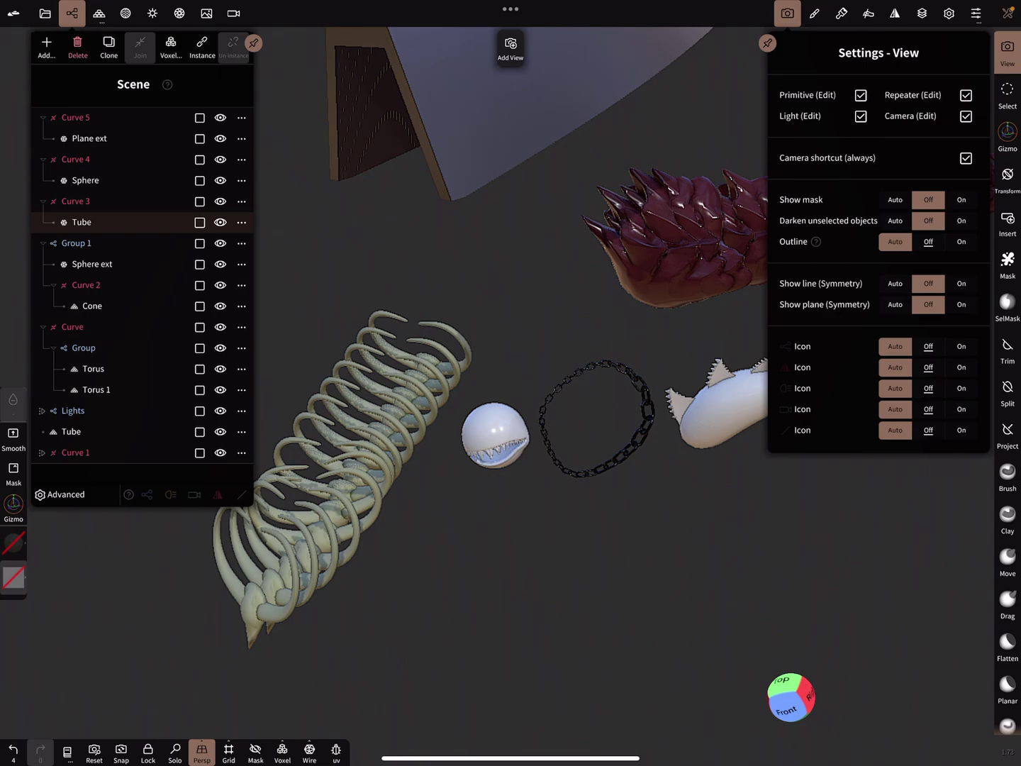
left_click(76, 200)
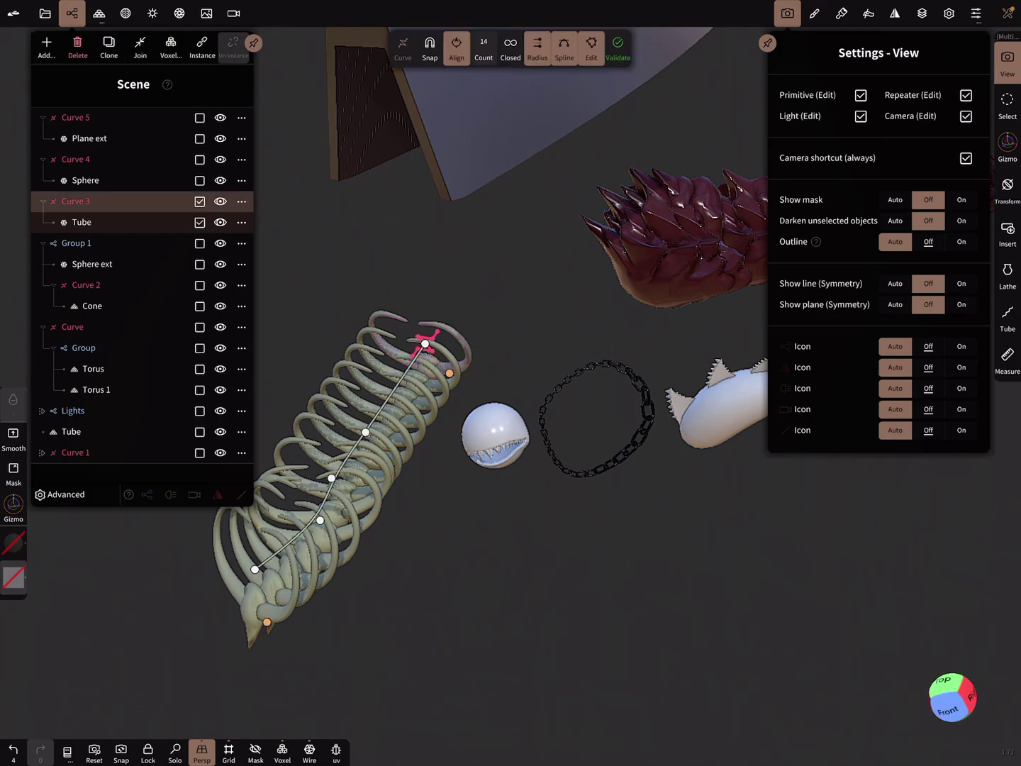
scroll(510, 383, "up", 3)
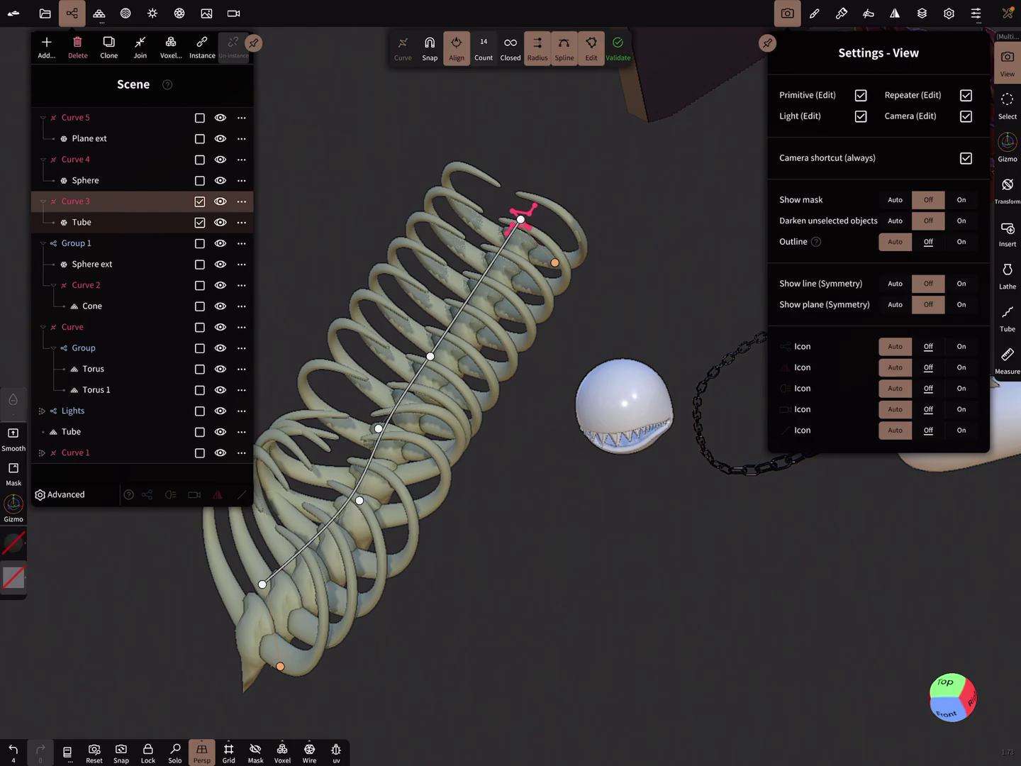
left_click_drag(554, 262, 555, 262)
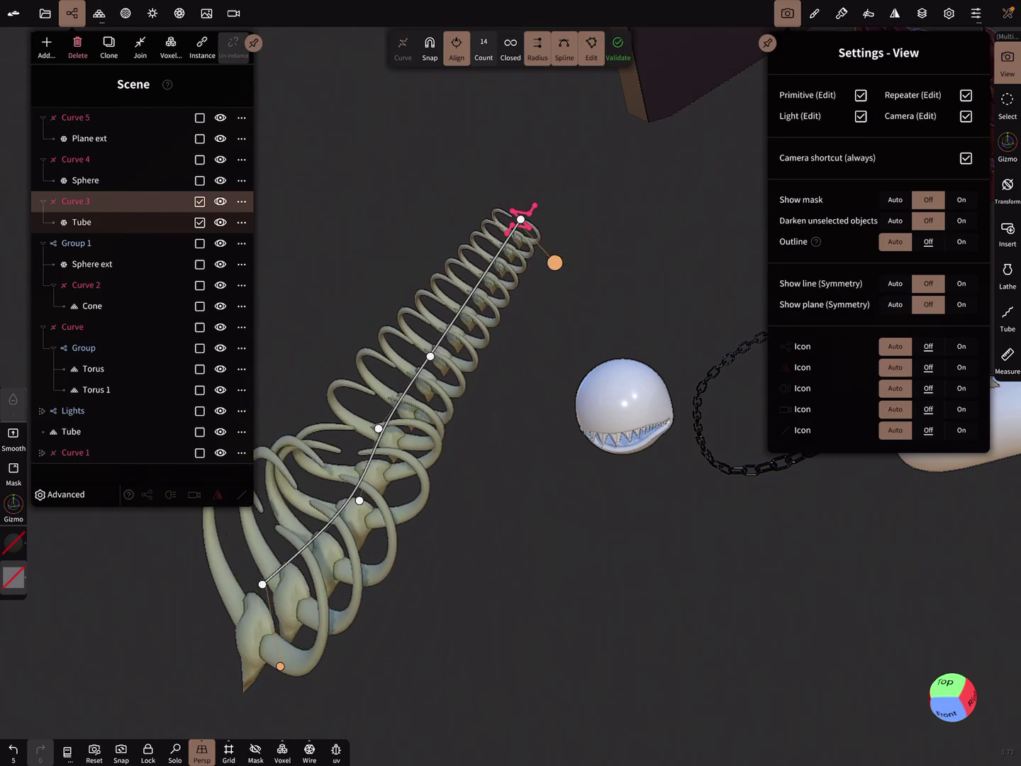
left_click_drag(555, 263, 527, 232)
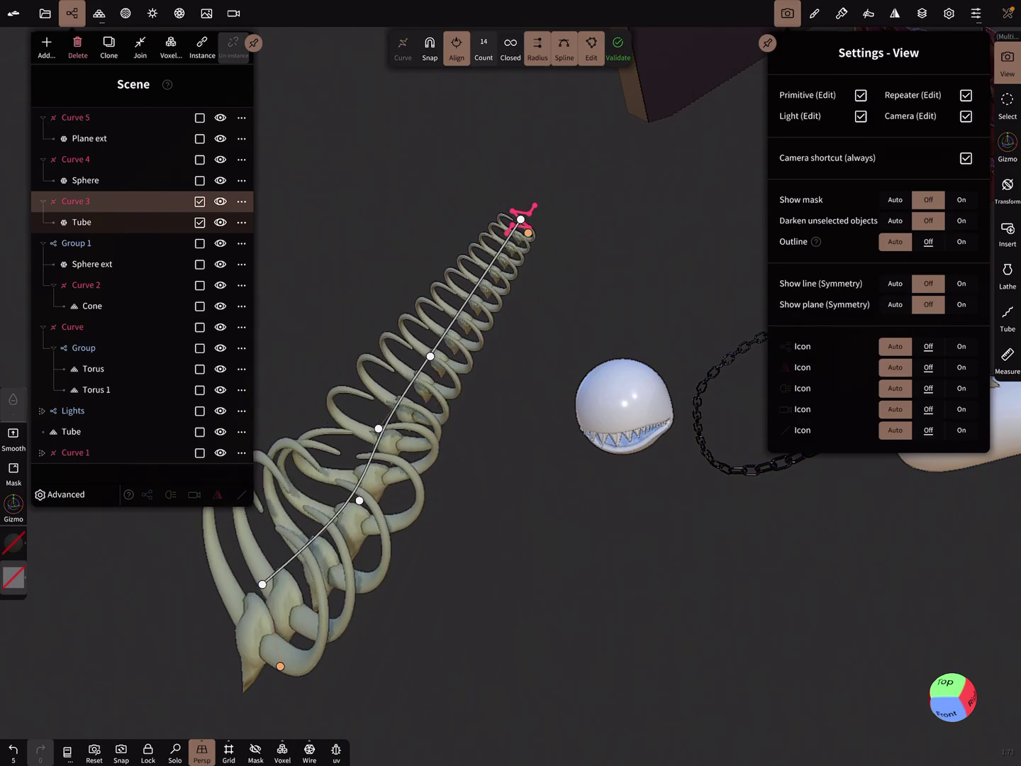
left_click_drag(559, 360, 511, 518)
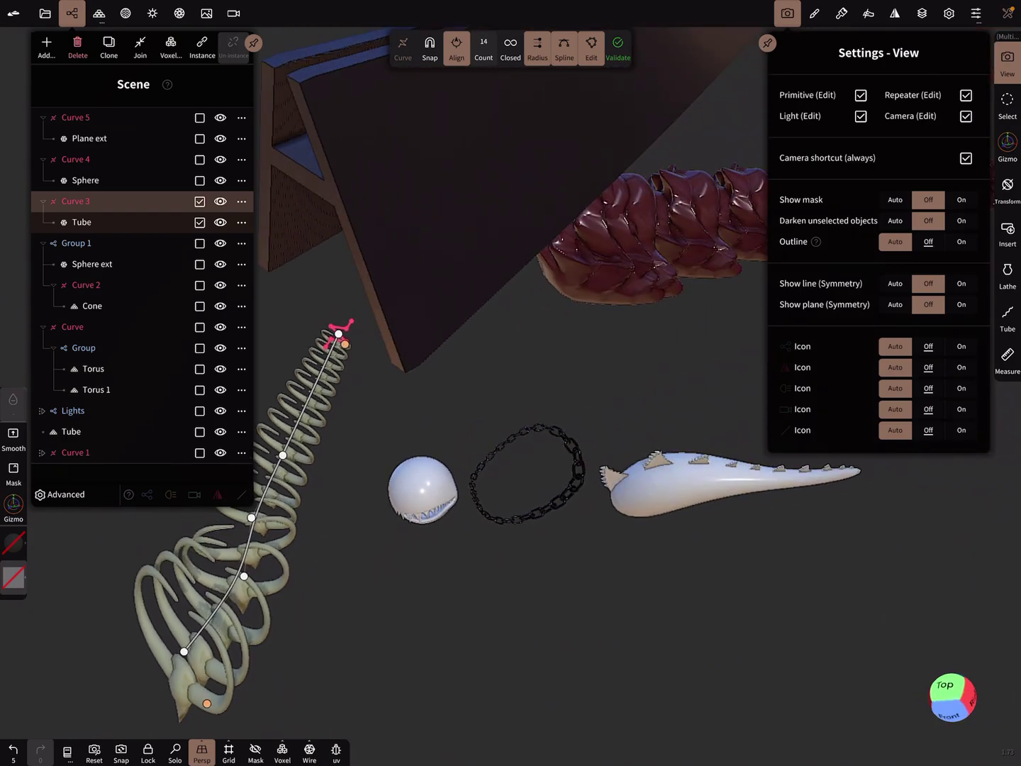
mouse_move(638, 598)
left_mouse_down()
mouse_move(598, 447)
mouse_move(527, 335)
left_mouse_up()
Step: Select the Plane ext wedge and Curve 5, try 15 copies, then raise the count into a band
left_click(513, 311)
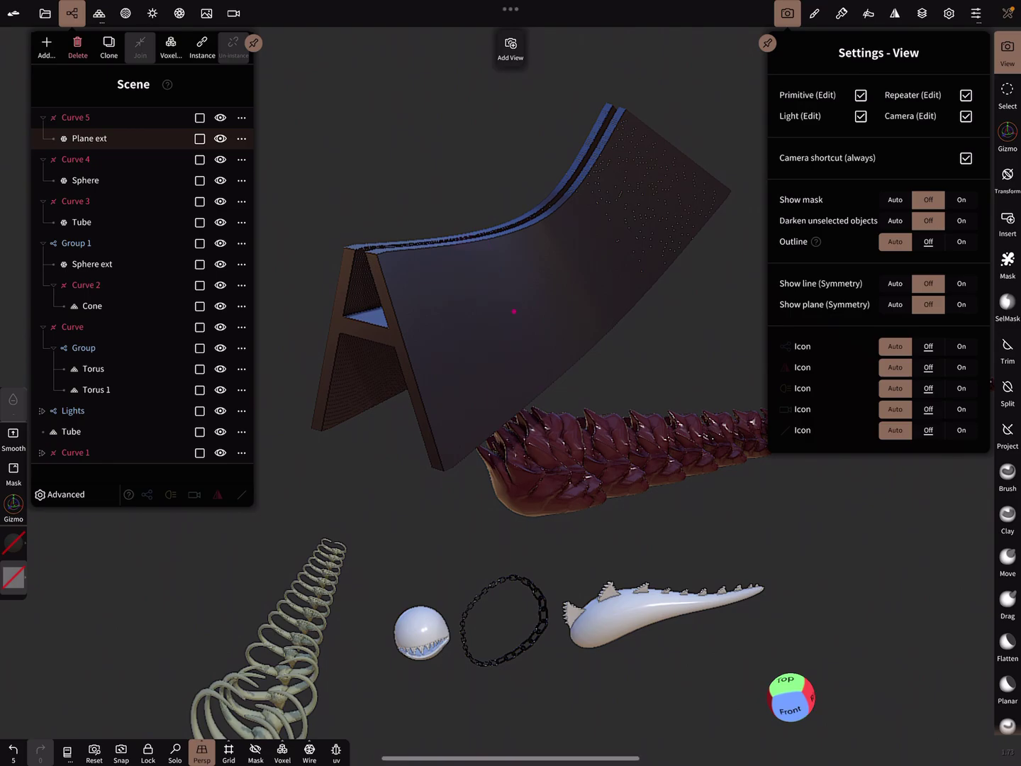
mouse_move(513, 311)
left_mouse_down()
mouse_move(605, 463)
mouse_move(638, 467)
left_mouse_up()
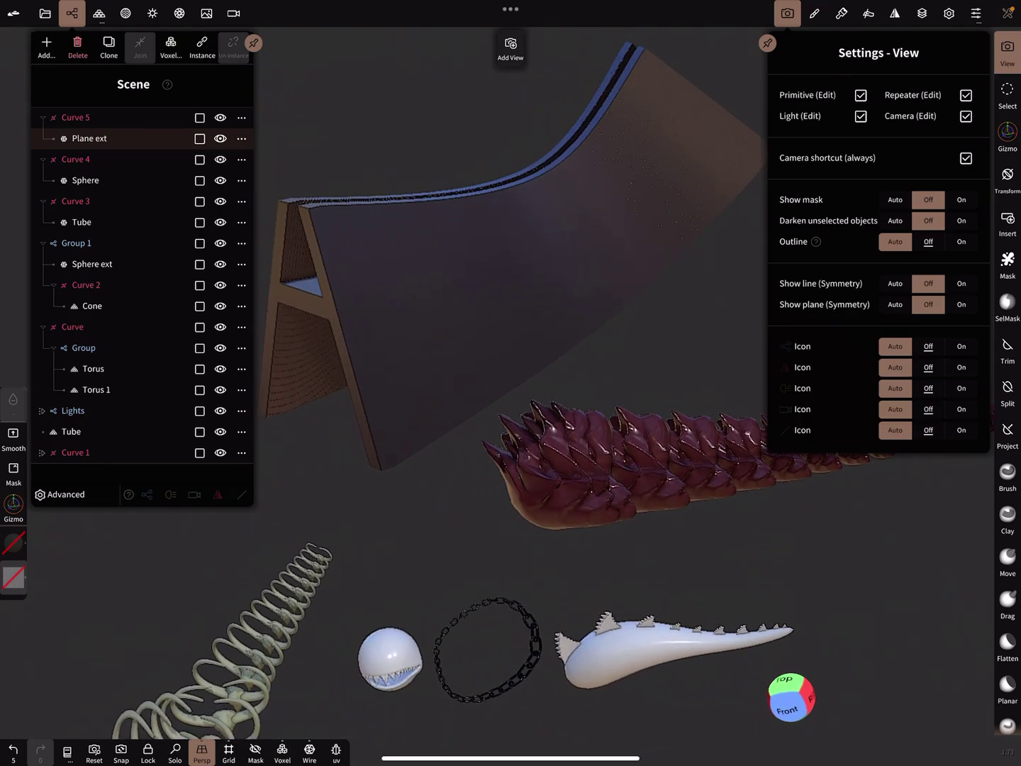
left_click(76, 117)
left_click_drag(483, 44, 447, 44)
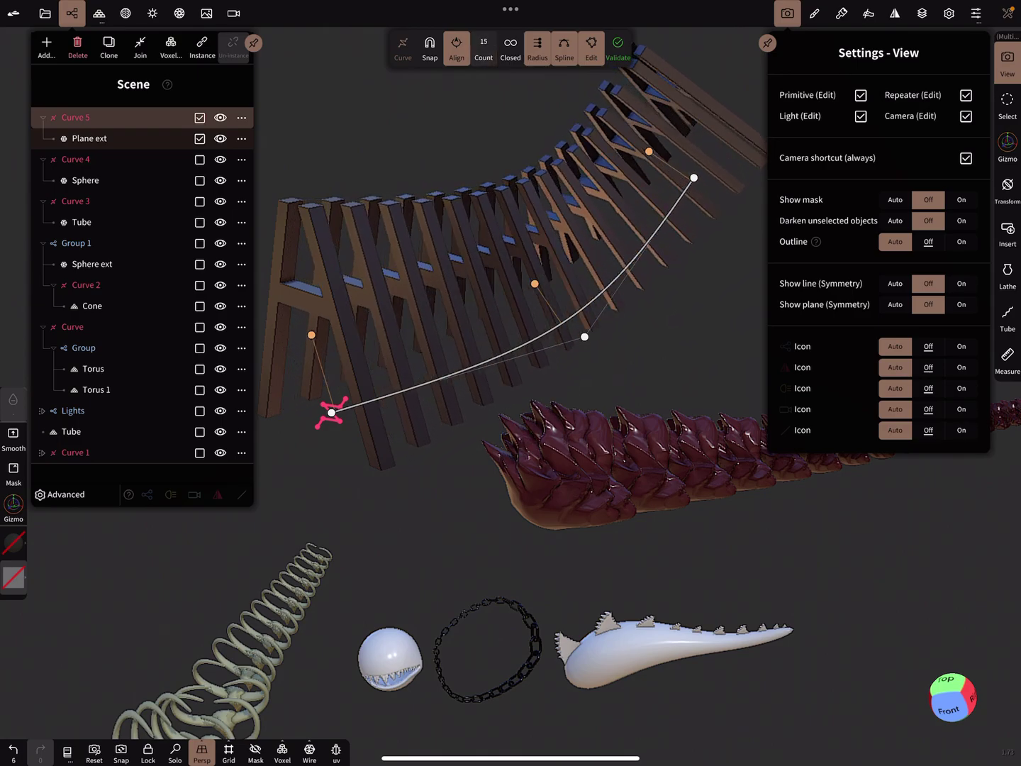
mouse_move(557, 606)
left_mouse_down()
mouse_move(510, 583)
mouse_move(462, 598)
left_mouse_up()
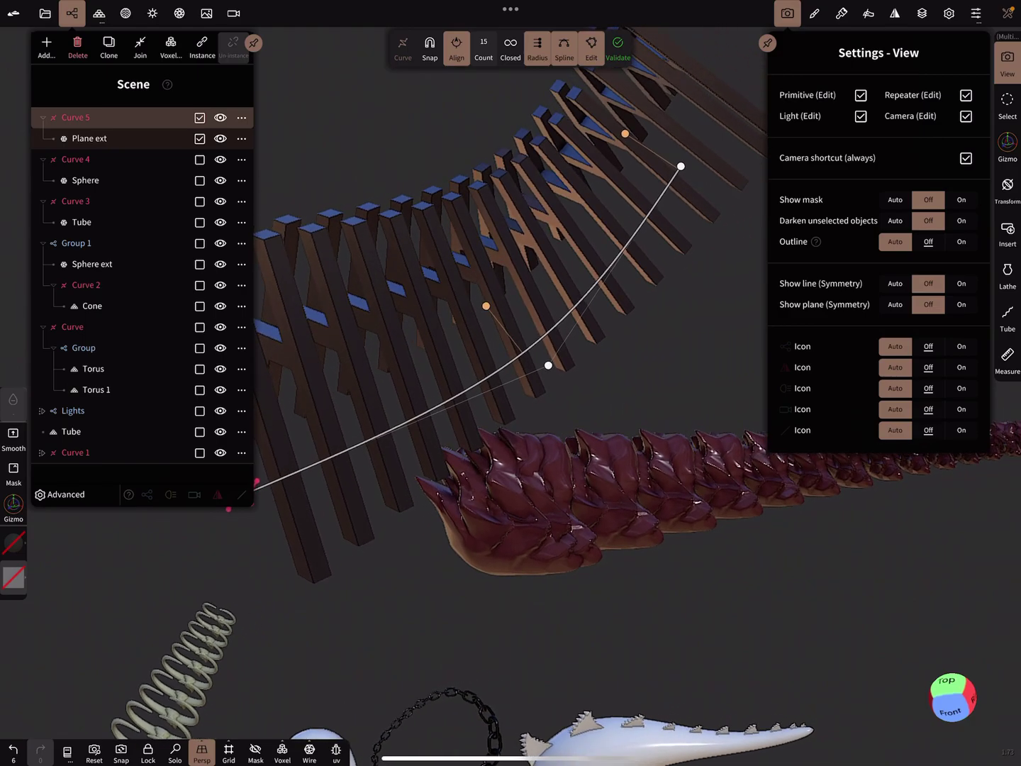
left_click_drag(483, 44, 574, 44)
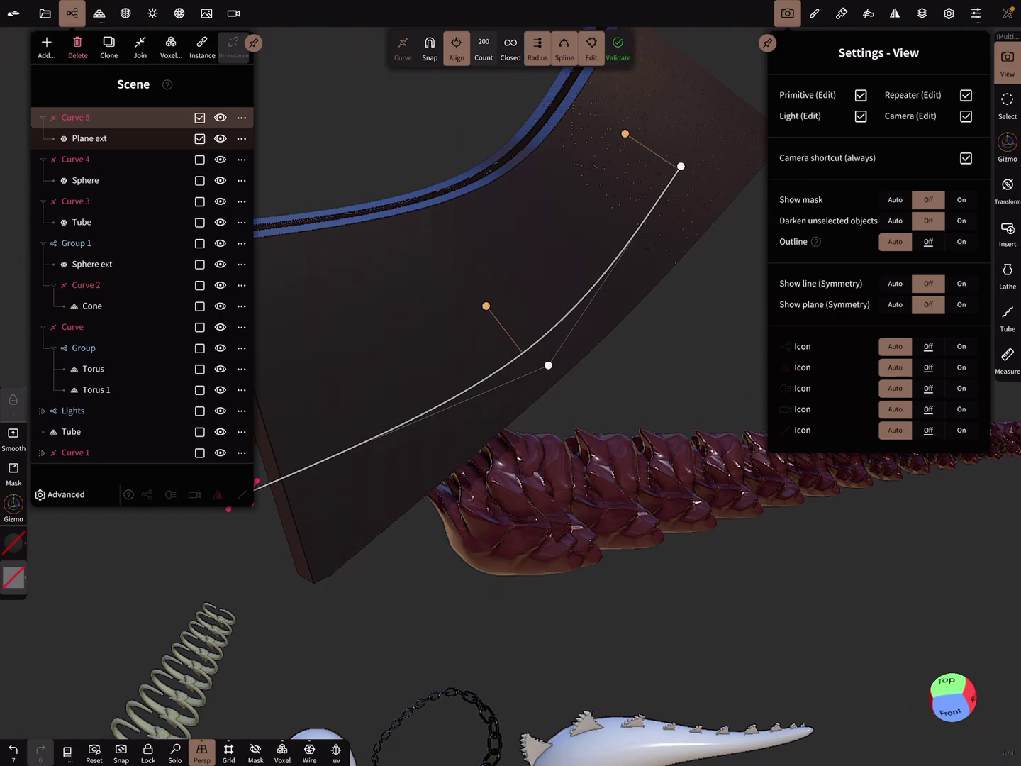
mouse_move(638, 638)
left_mouse_down()
mouse_move(685, 622)
mouse_move(713, 590)
mouse_move(690, 614)
left_mouse_up()
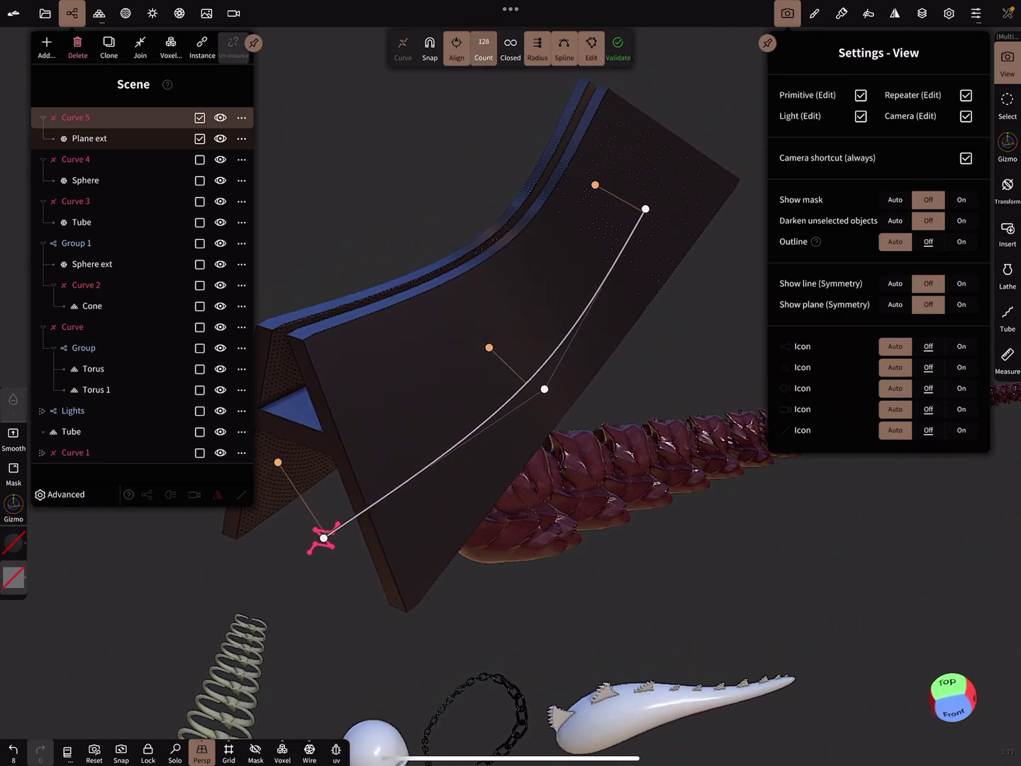
Step: Set the wedge repeater to 200 copies and toggle Snap on and back off
mouse_move(484, 48)
left_mouse_down()
mouse_move(446, 48)
mouse_move(483, 48)
left_mouse_up()
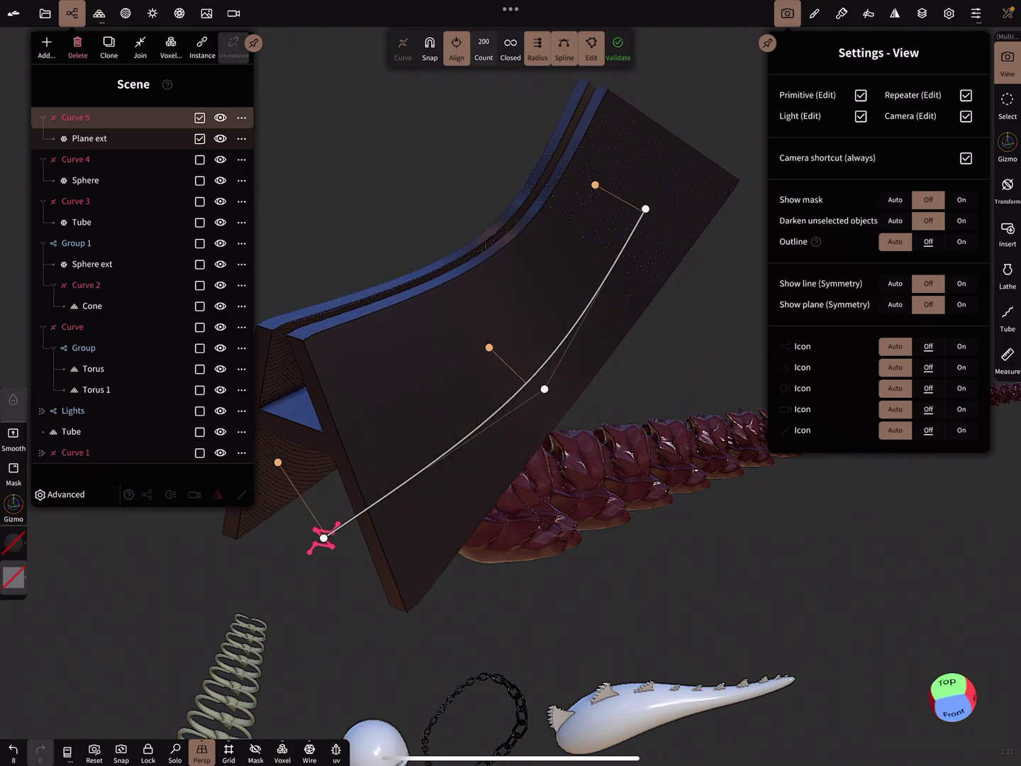
left_click_drag(689, 614, 654, 639)
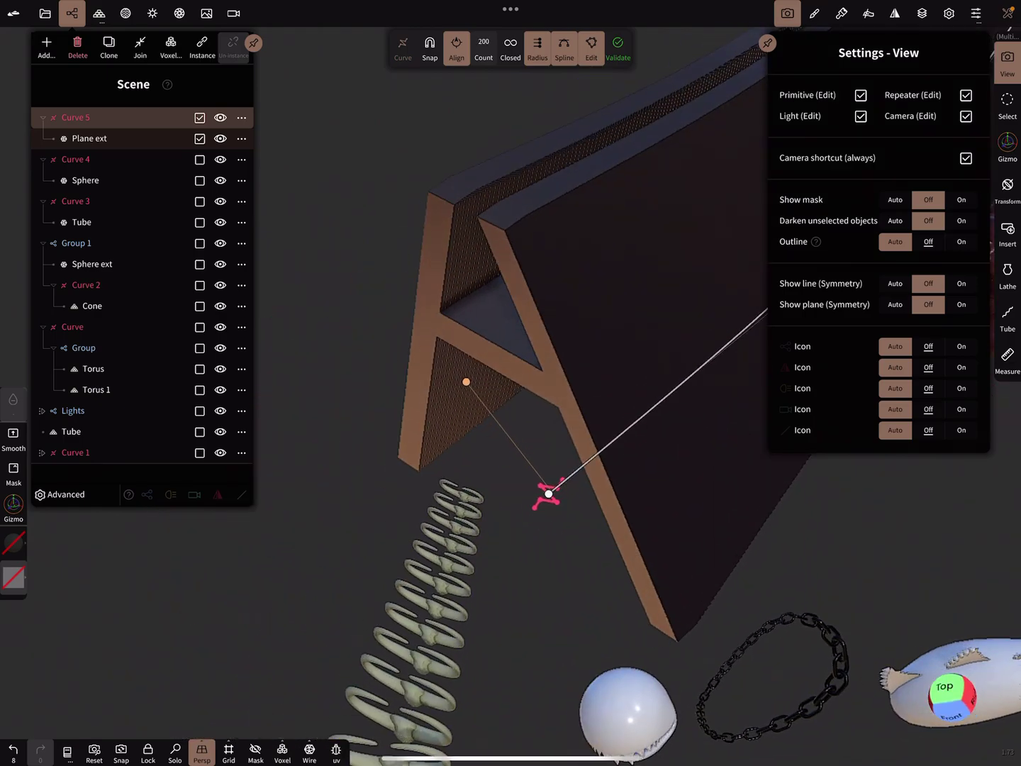
left_click_drag(838, 518, 785, 492)
left_click_drag(574, 478, 504, 435)
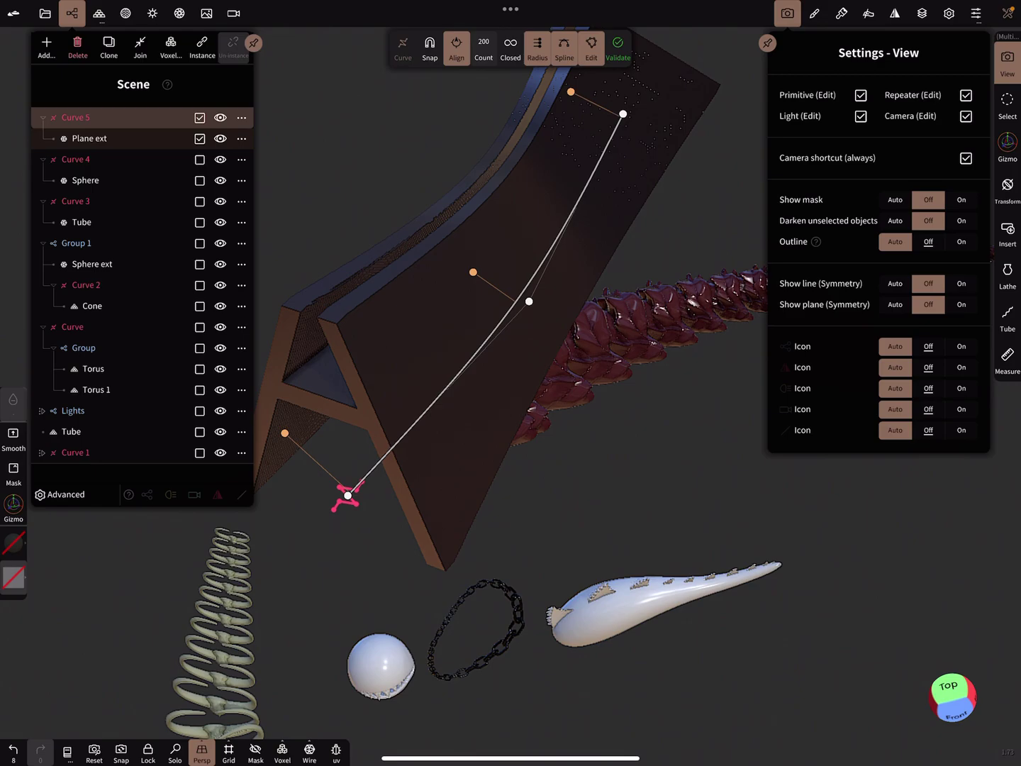
left_click(430, 48)
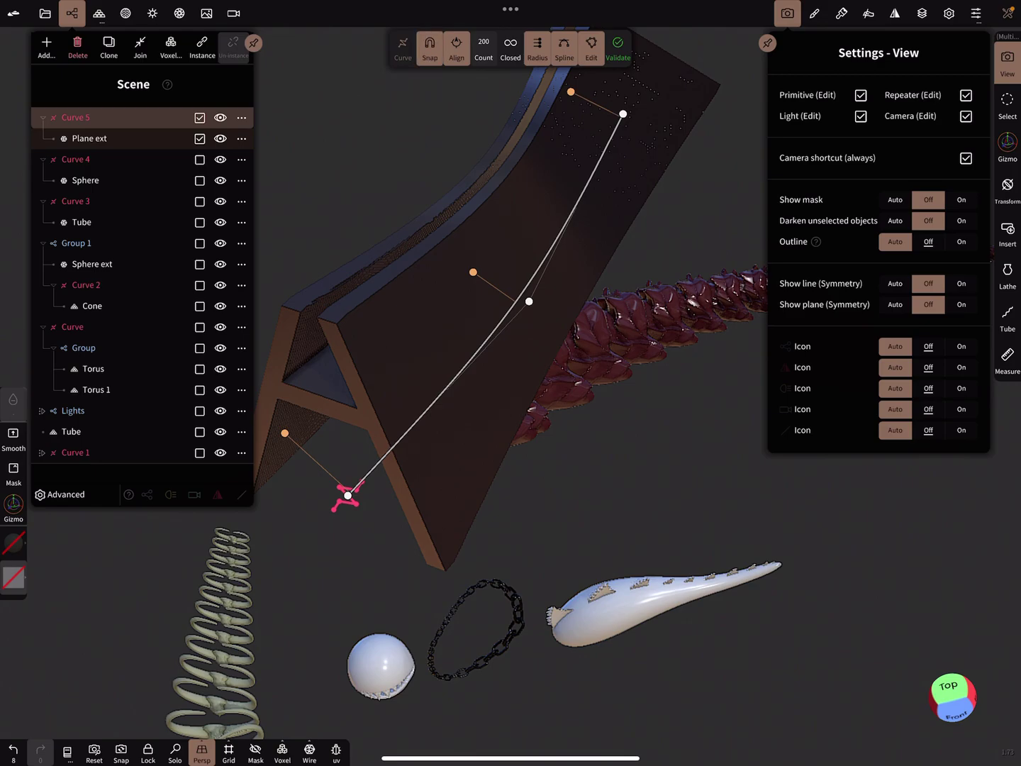
left_click(456, 48)
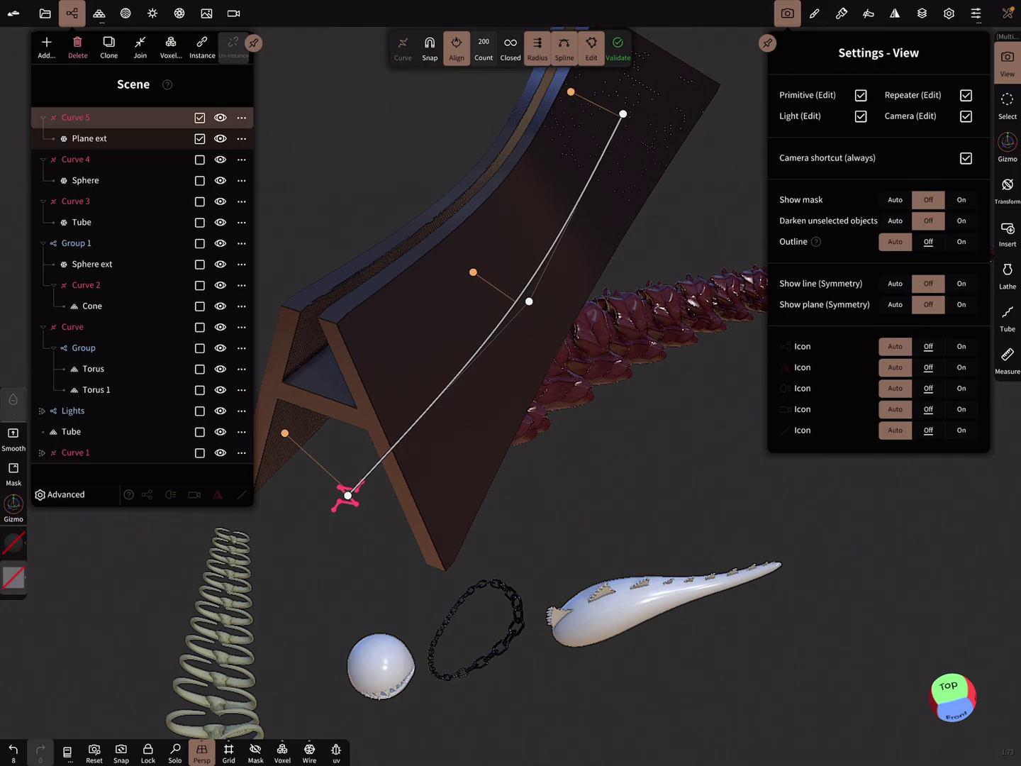
left_click_drag(638, 519, 590, 510)
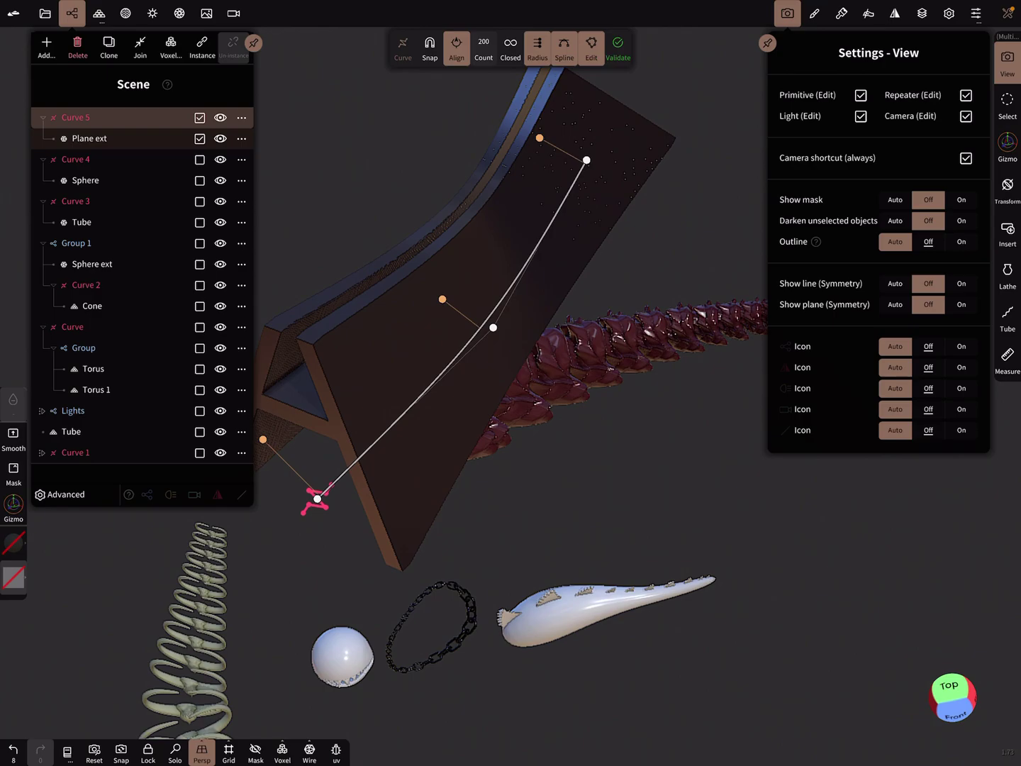
mouse_move(638, 479)
left_mouse_down()
mouse_move(592, 444)
mouse_move(643, 436)
left_mouse_up()
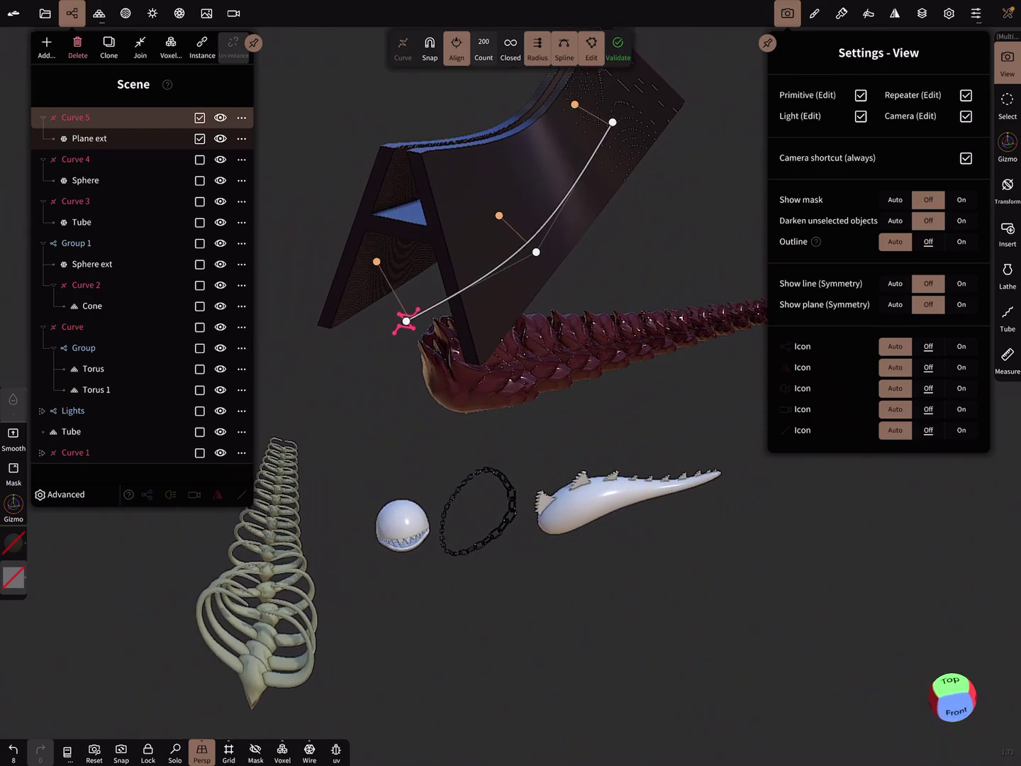
Step: Start a new empty scene, delete the default sphere, and add a torus
left_click(45, 13)
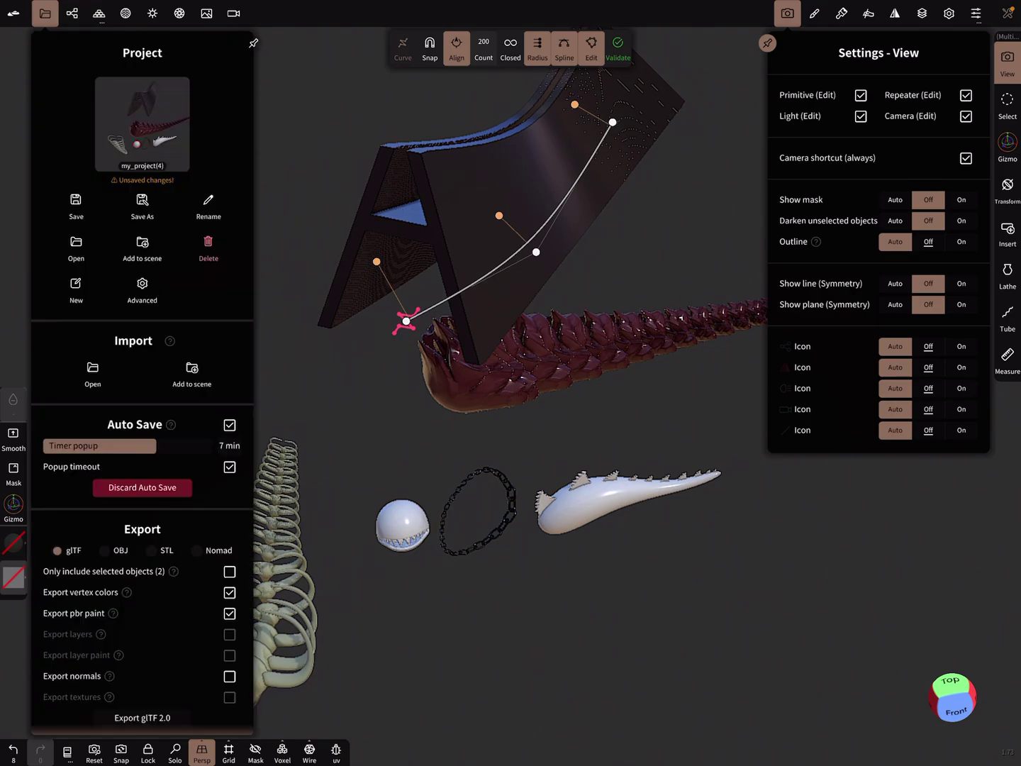
left_click(76, 288)
left_click(160, 347)
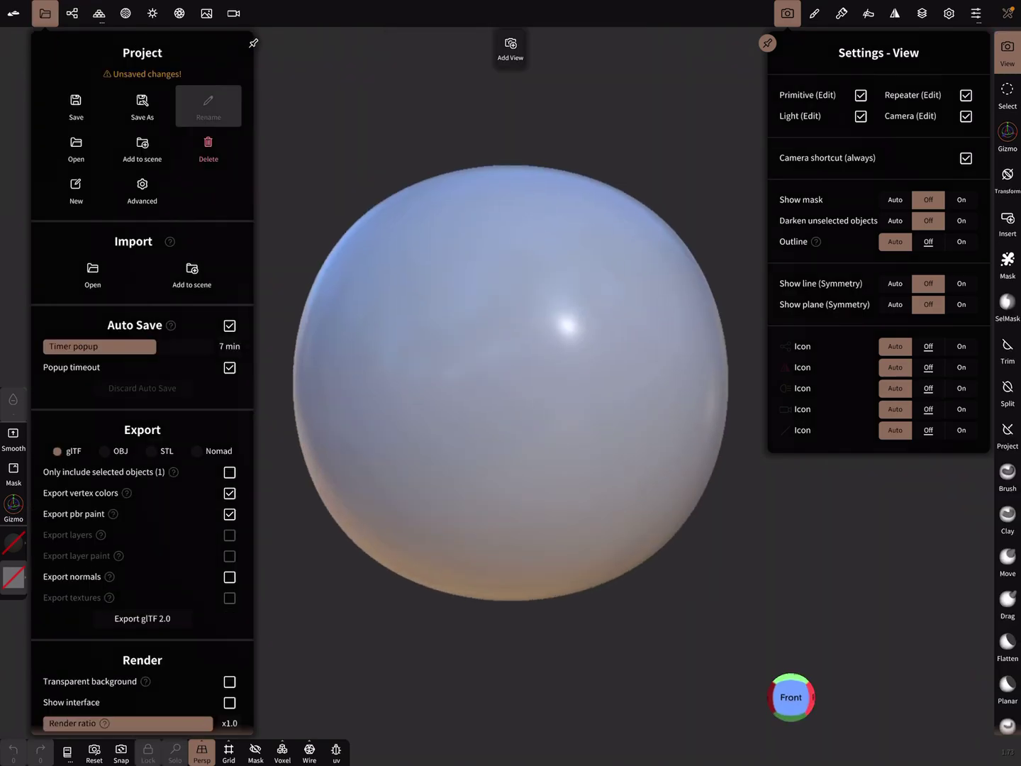
left_click(72, 12)
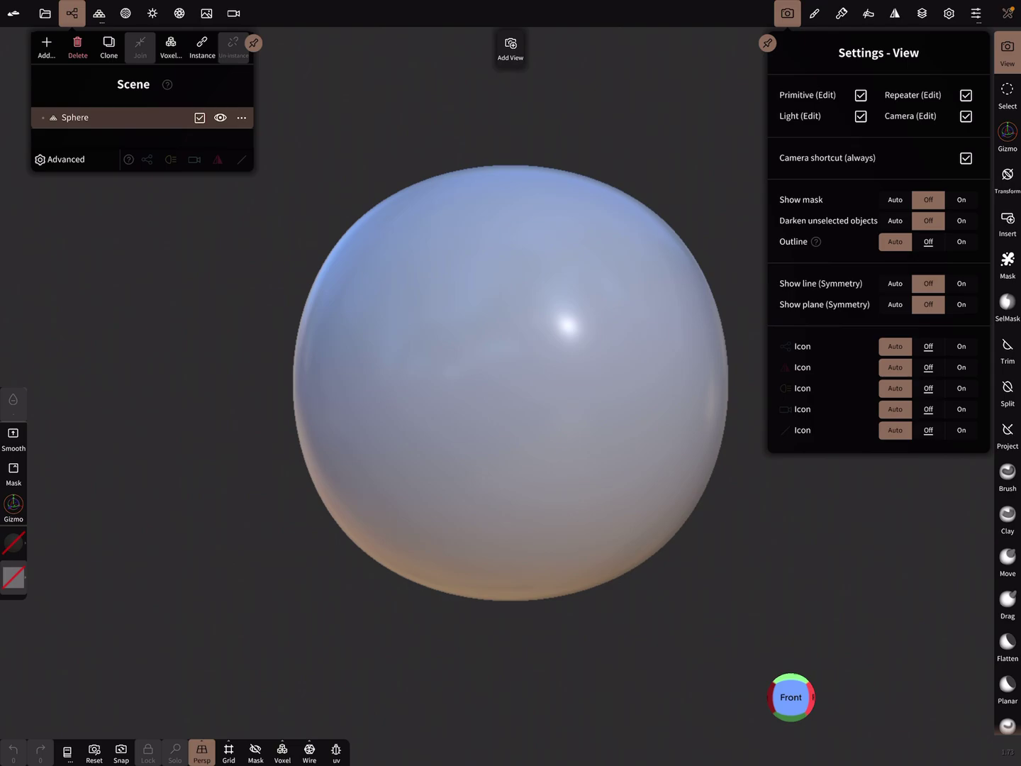
left_click(77, 48)
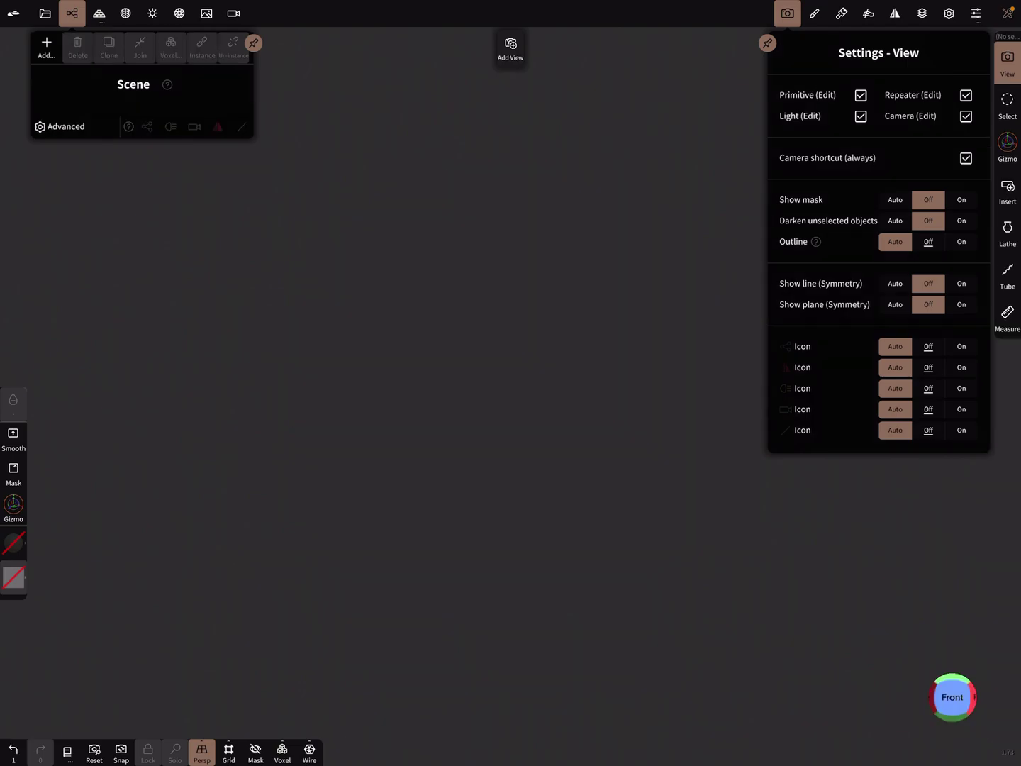
left_click(202, 752)
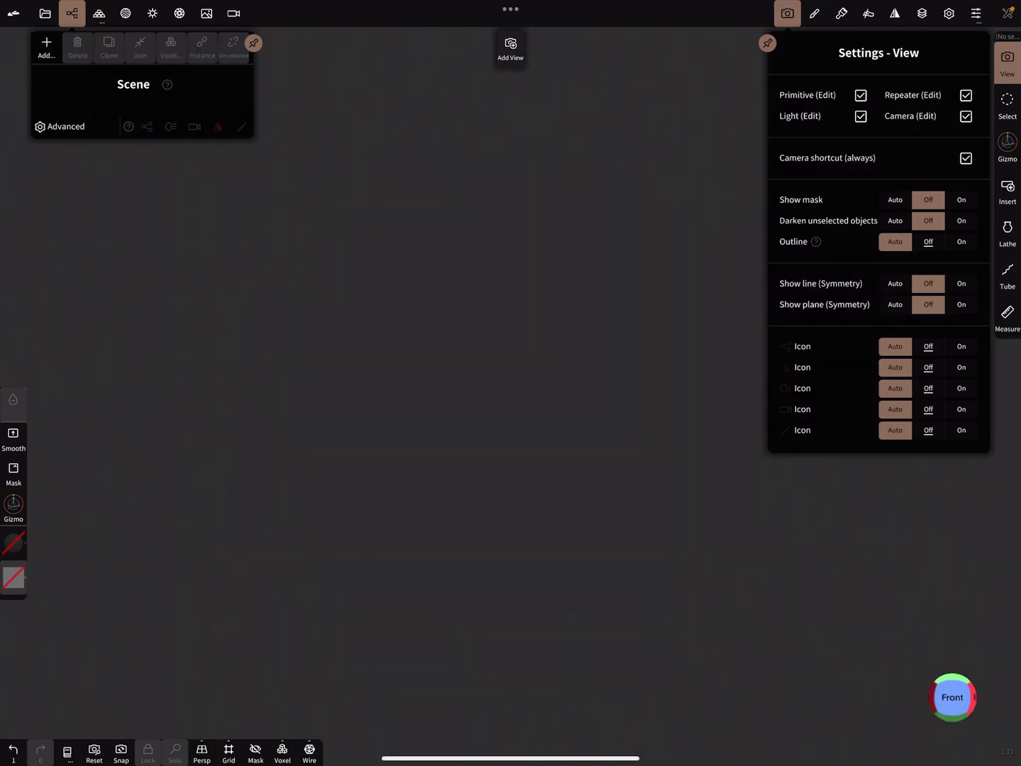
left_click(46, 47)
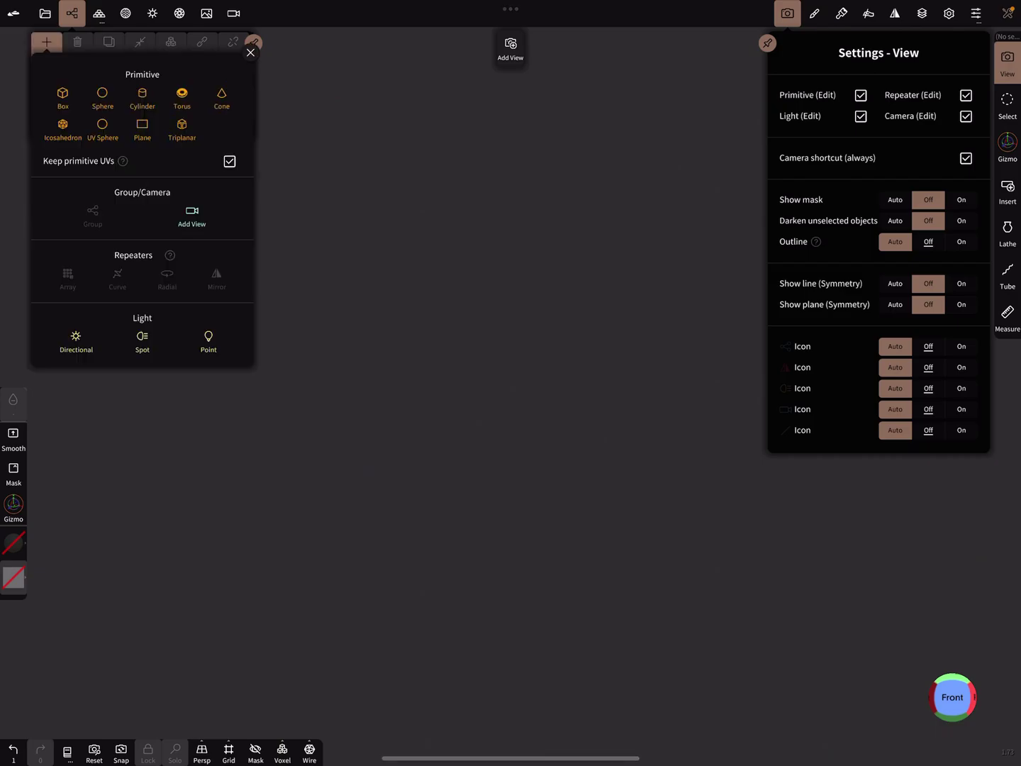
left_click(182, 95)
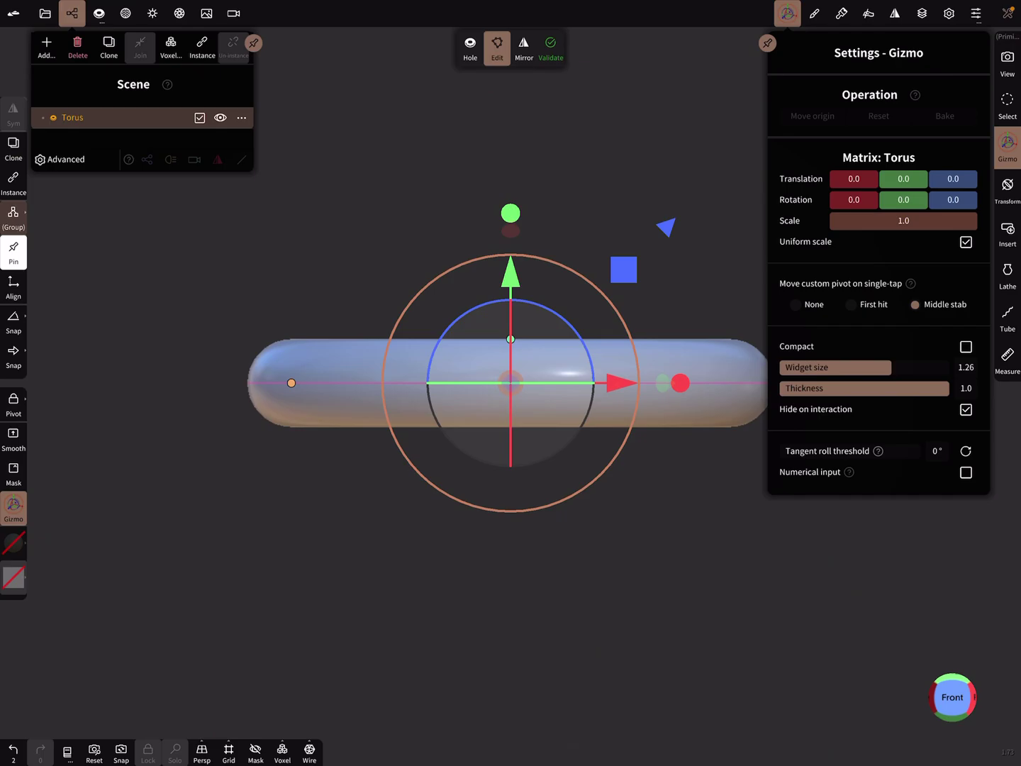
left_click_drag(511, 574, 478, 654)
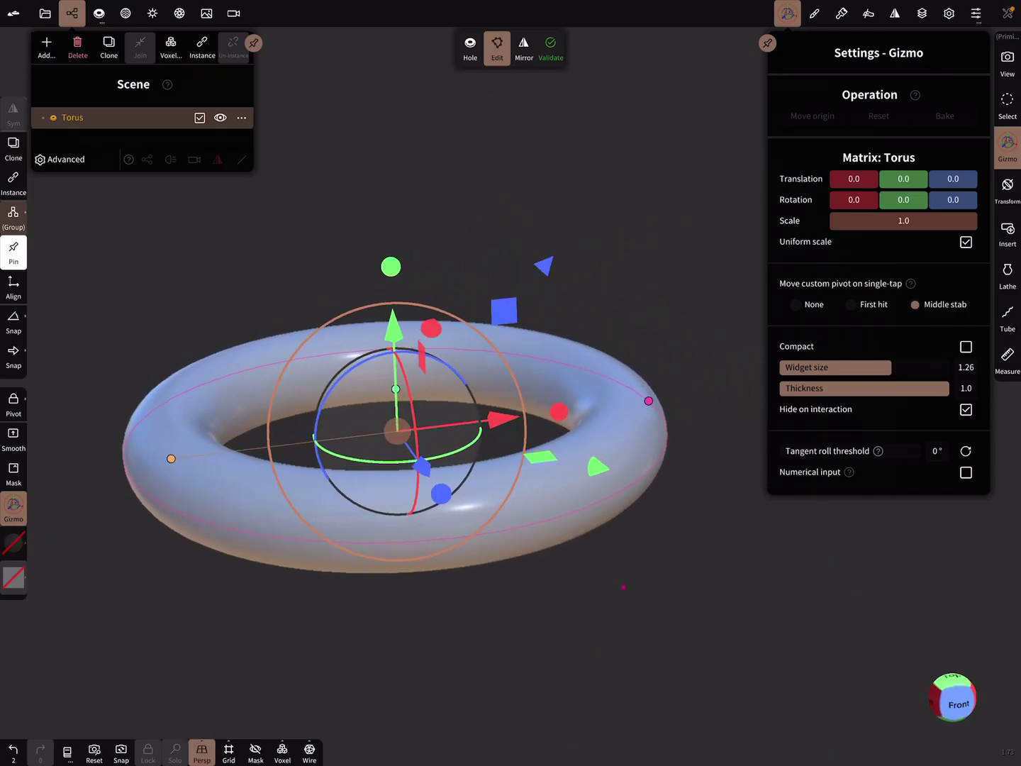
Step: Thicken the torus tube and set 30 X by 42 Y divisions with constant density off
left_click_drag(646, 400, 651, 400)
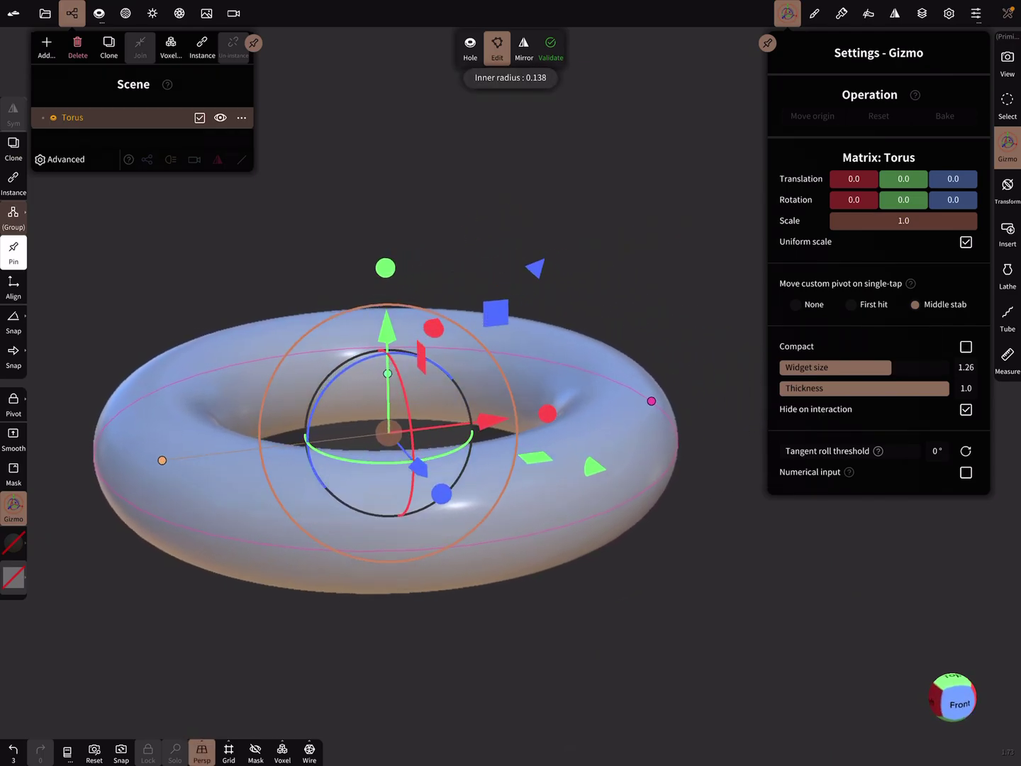
left_click(309, 751)
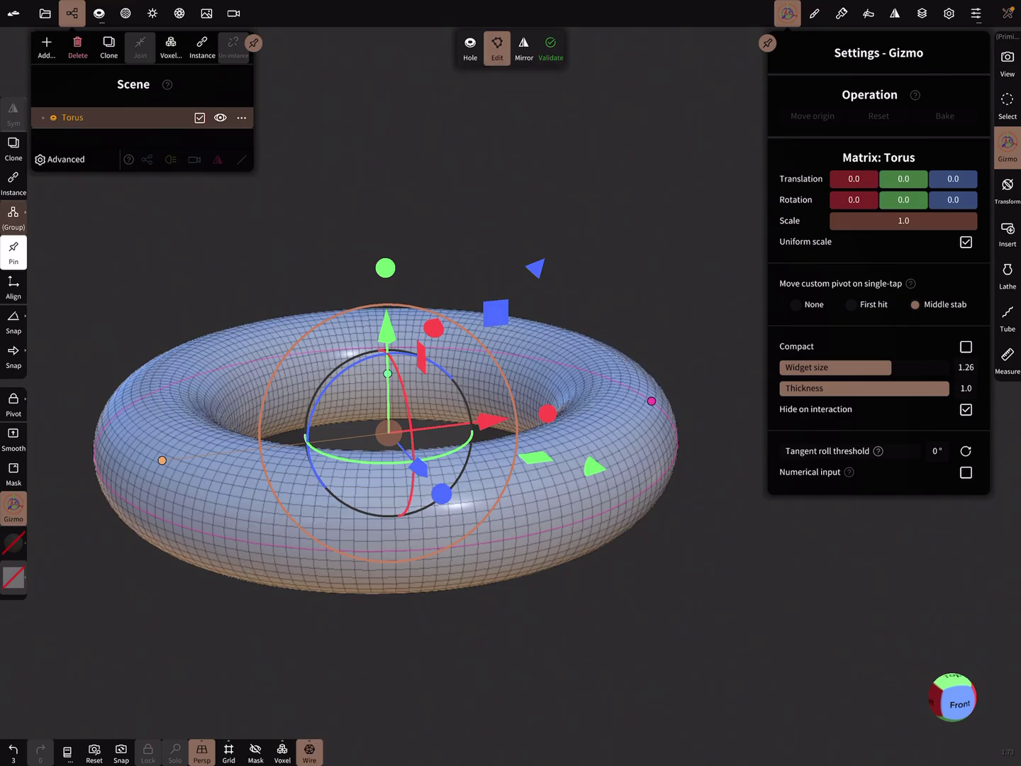
left_click(98, 13)
left_click_drag(510, 199, 511, 439)
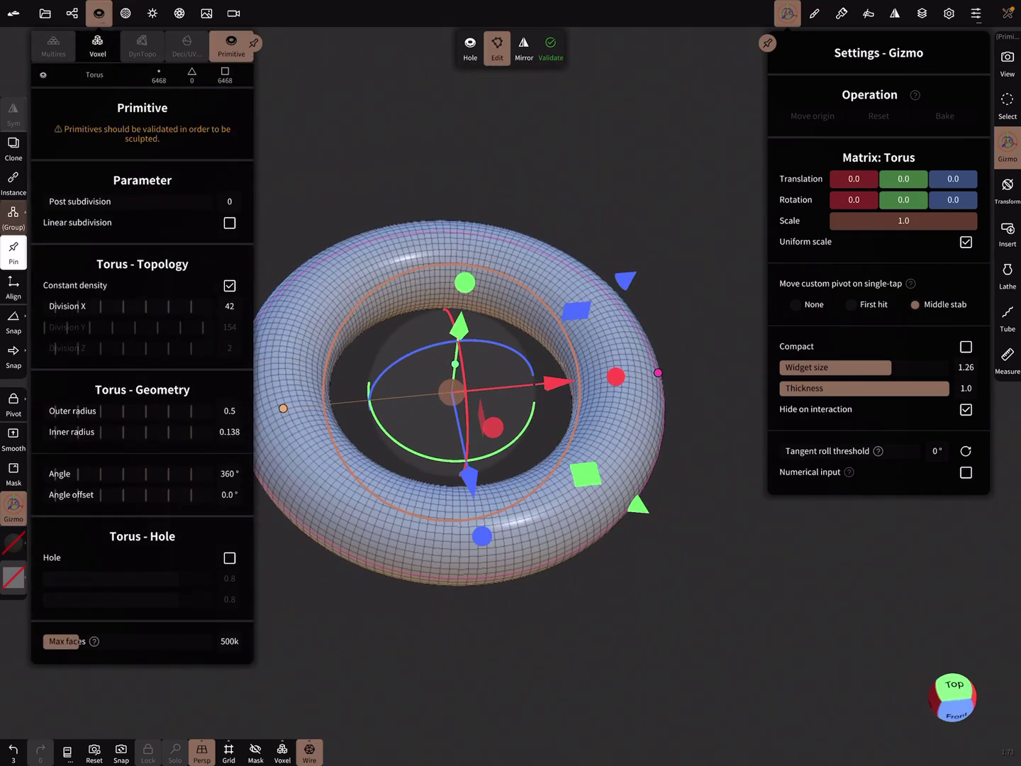
left_click(201, 750)
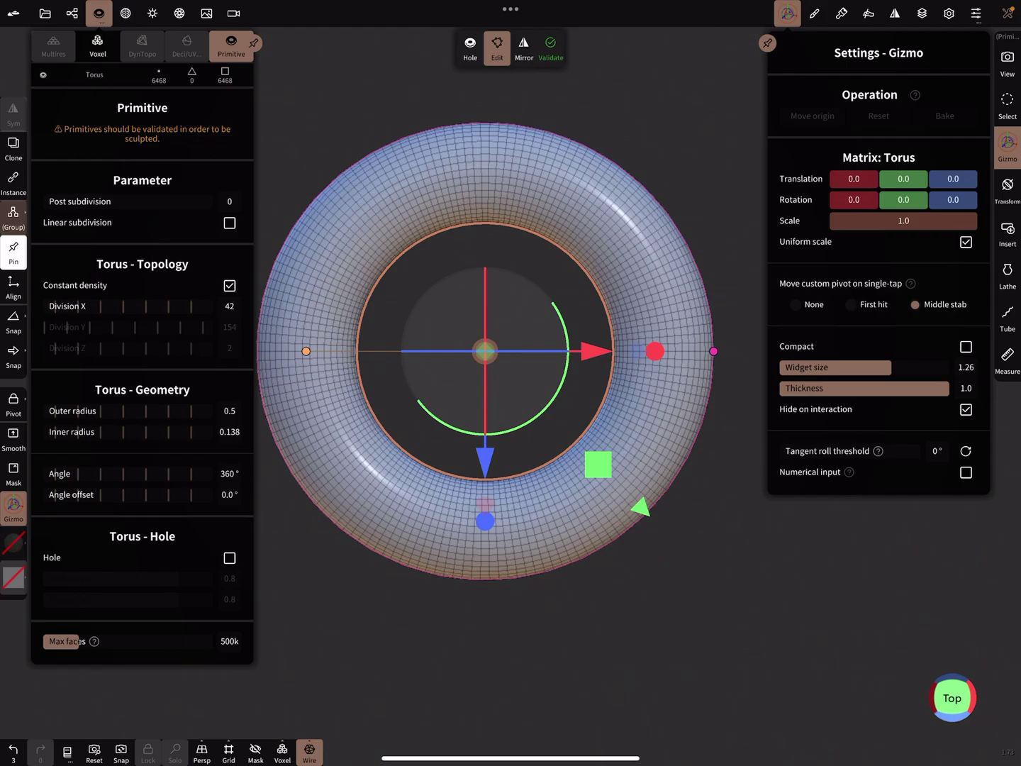
mouse_move(160, 306)
left_mouse_down()
mouse_move(112, 306)
mouse_move(128, 306)
left_mouse_up()
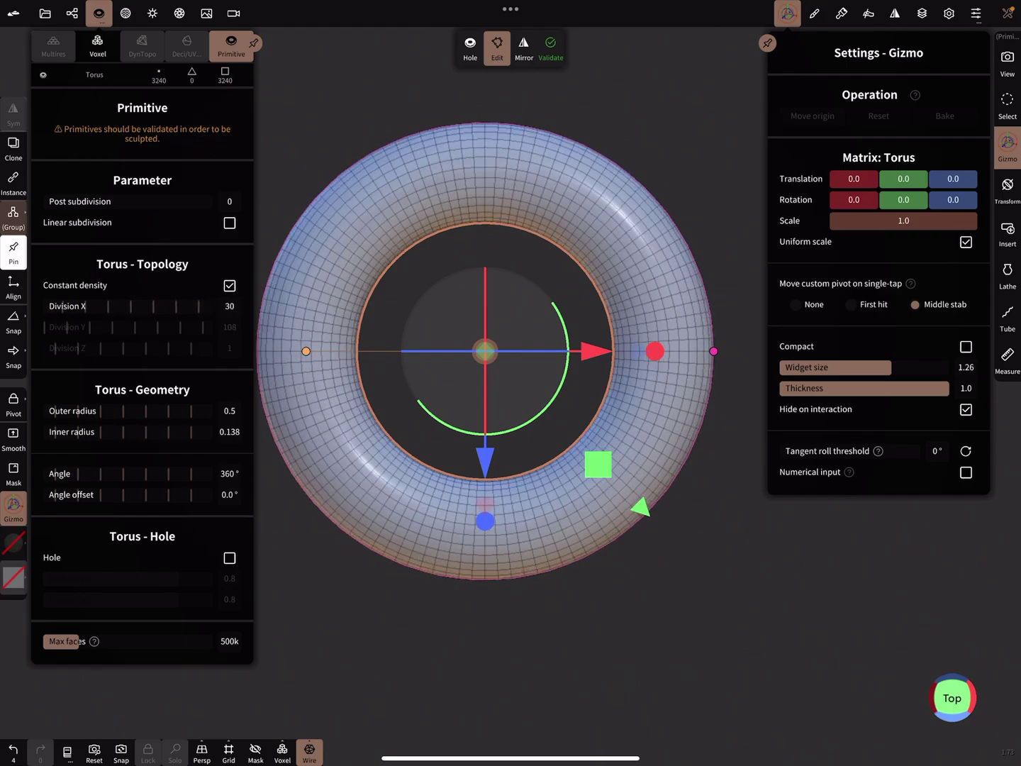
left_click(229, 285)
left_click_drag(160, 326, 75, 326)
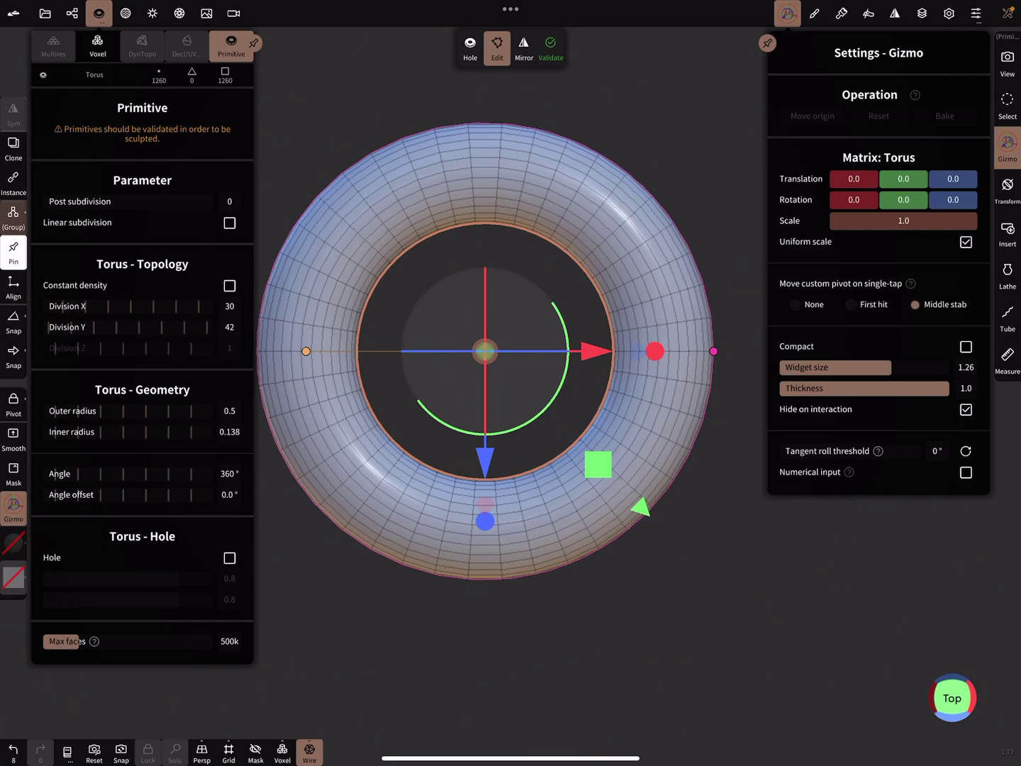
Step: Validate the torus and, with symmetry on, stretch it along X into an oval link
left_click(550, 47)
mouse_move(718, 622)
left_mouse_down()
mouse_move(662, 590)
mouse_move(587, 570)
left_mouse_up()
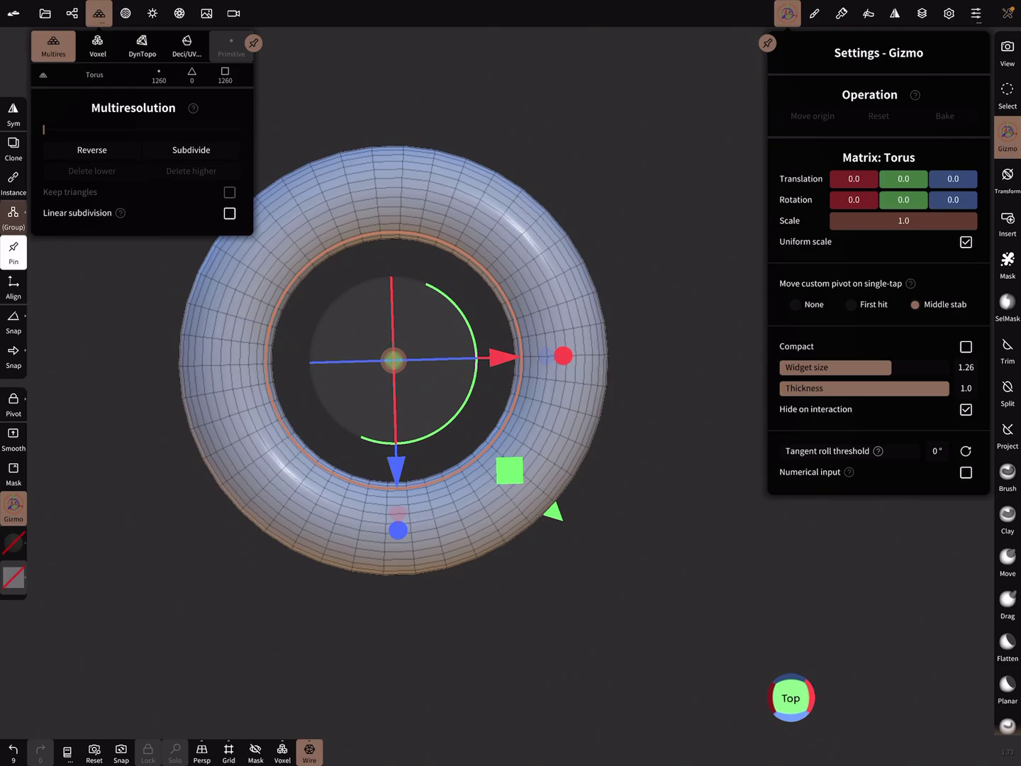
left_click(13, 114)
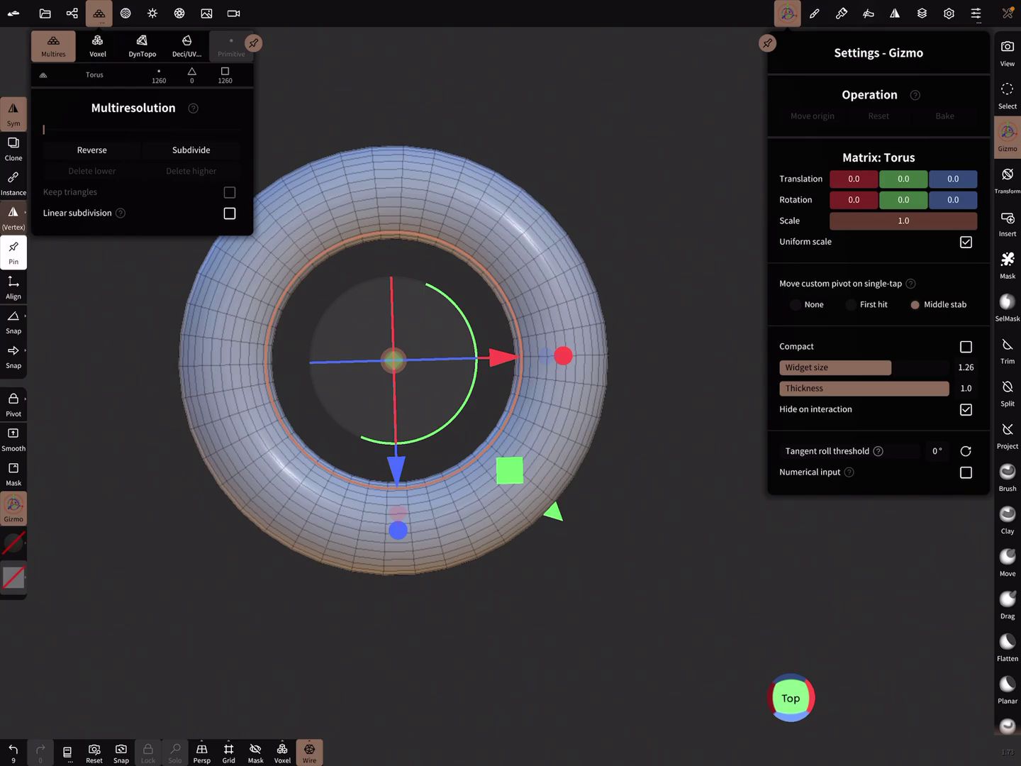
left_click(894, 13)
mouse_move(563, 355)
left_mouse_down()
mouse_move(630, 354)
mouse_move(598, 355)
left_mouse_up()
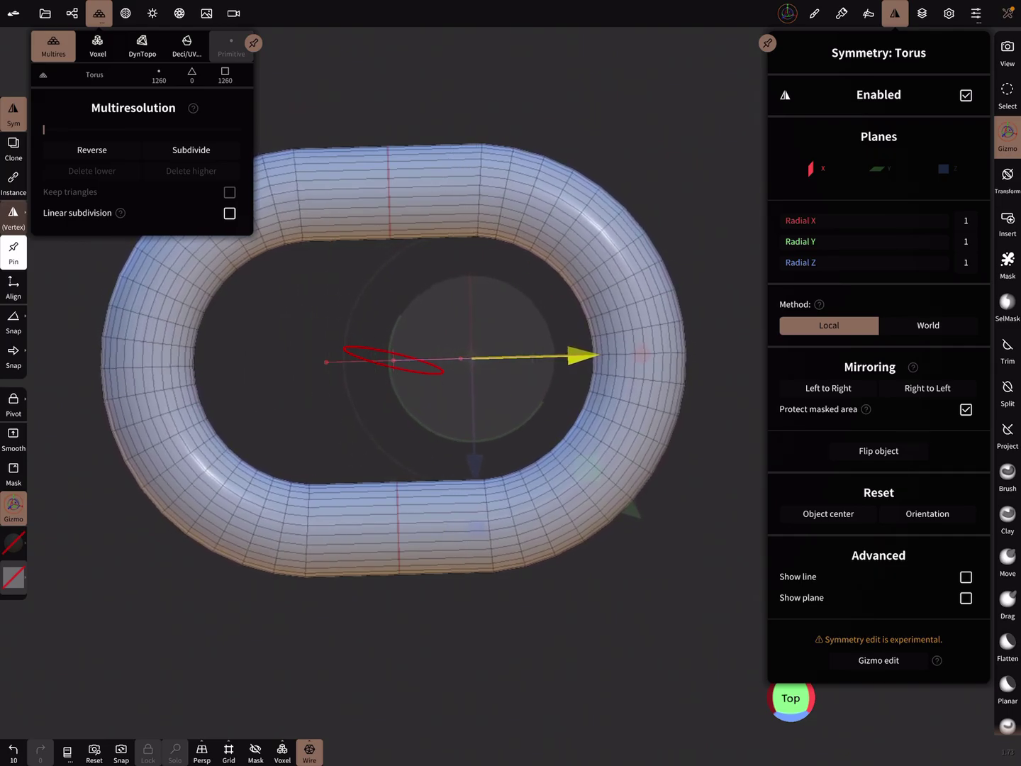
left_click_drag(585, 356, 580, 354)
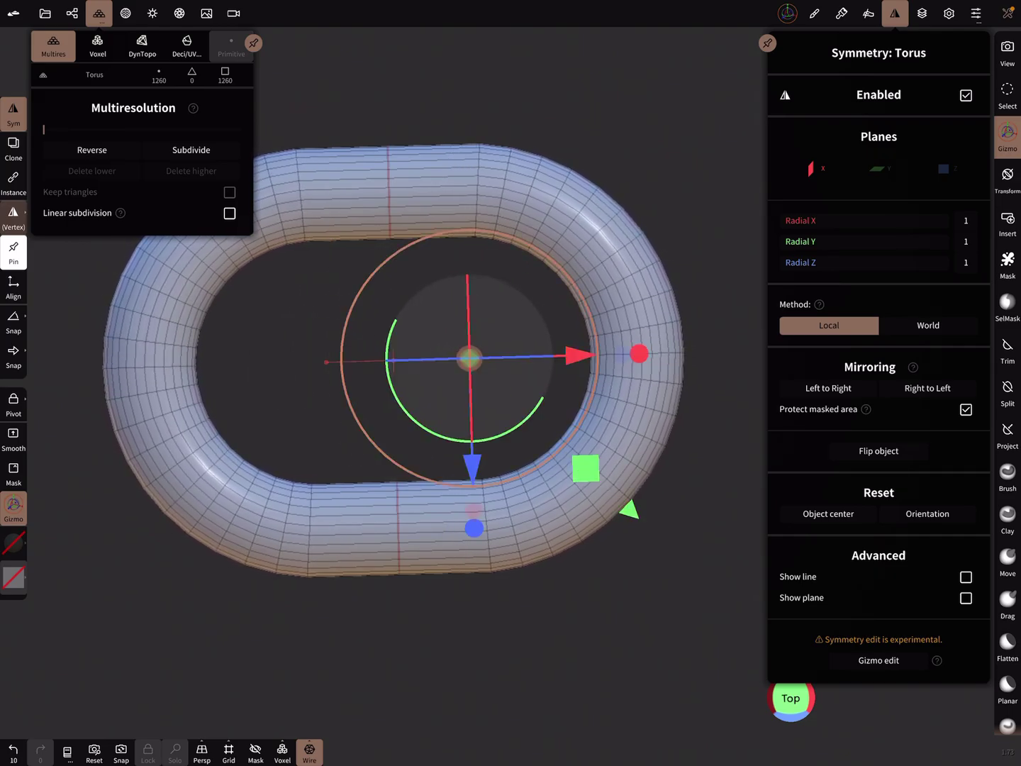
mouse_move(399, 623)
left_mouse_down()
mouse_move(447, 701)
mouse_move(498, 662)
mouse_move(510, 674)
left_mouse_up()
Step: Clone the torus as Torus 1, disable its symmetry, and rotate it 90° upright through the first
left_click(72, 13)
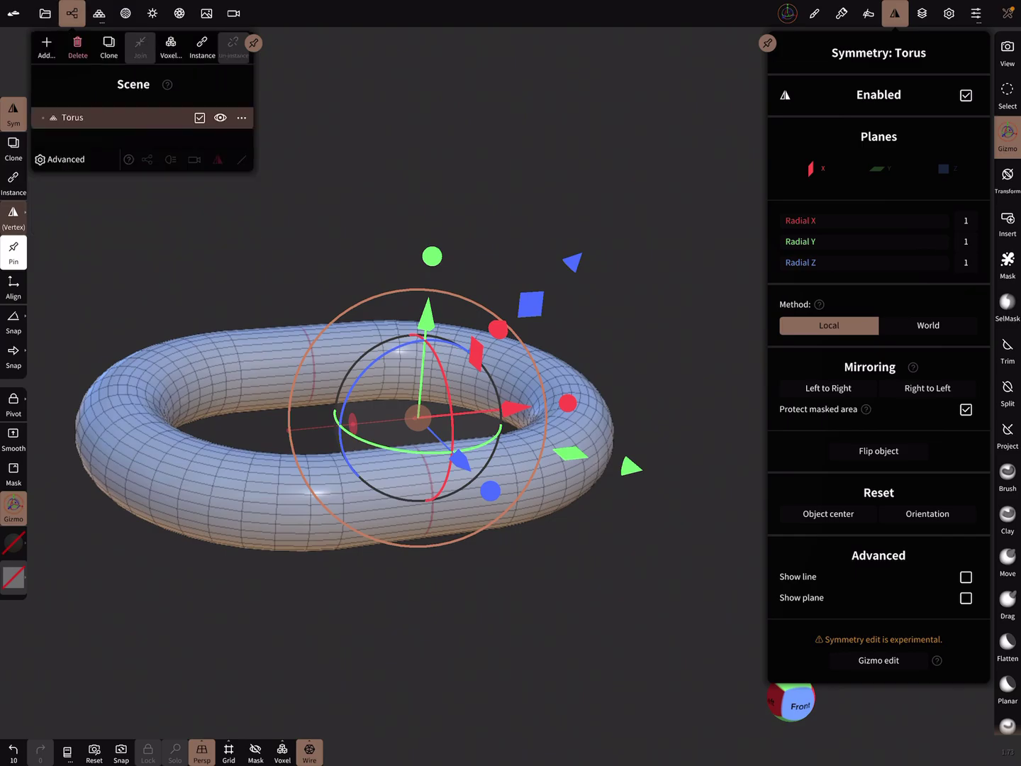
left_click(108, 46)
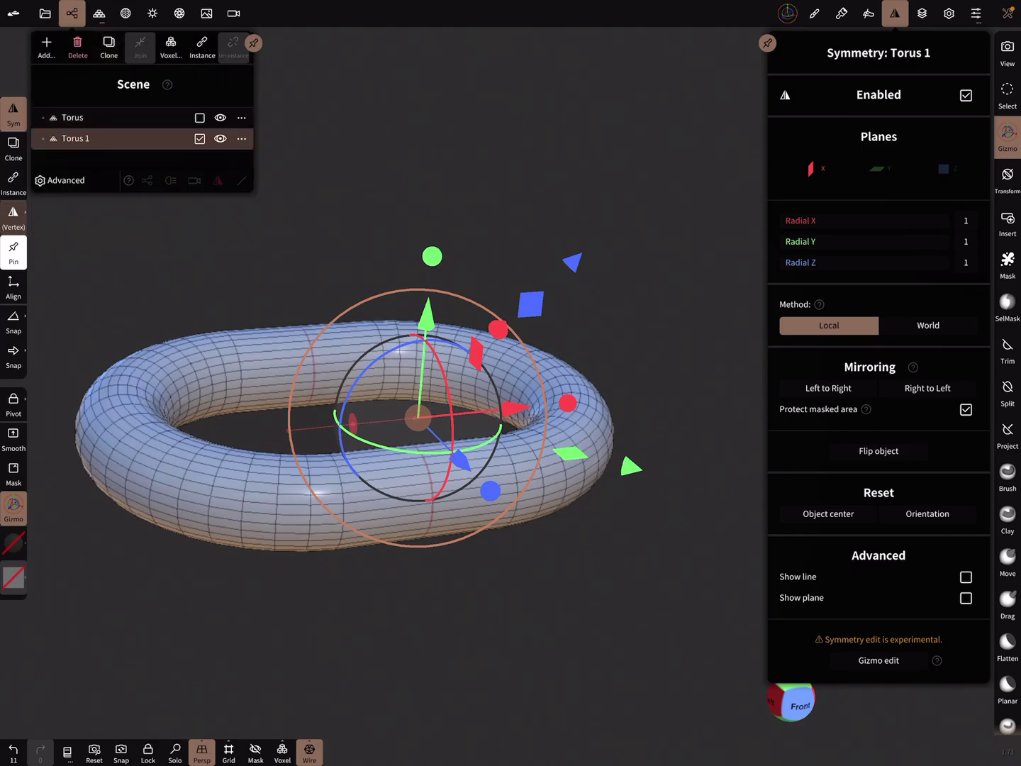
left_click(965, 95)
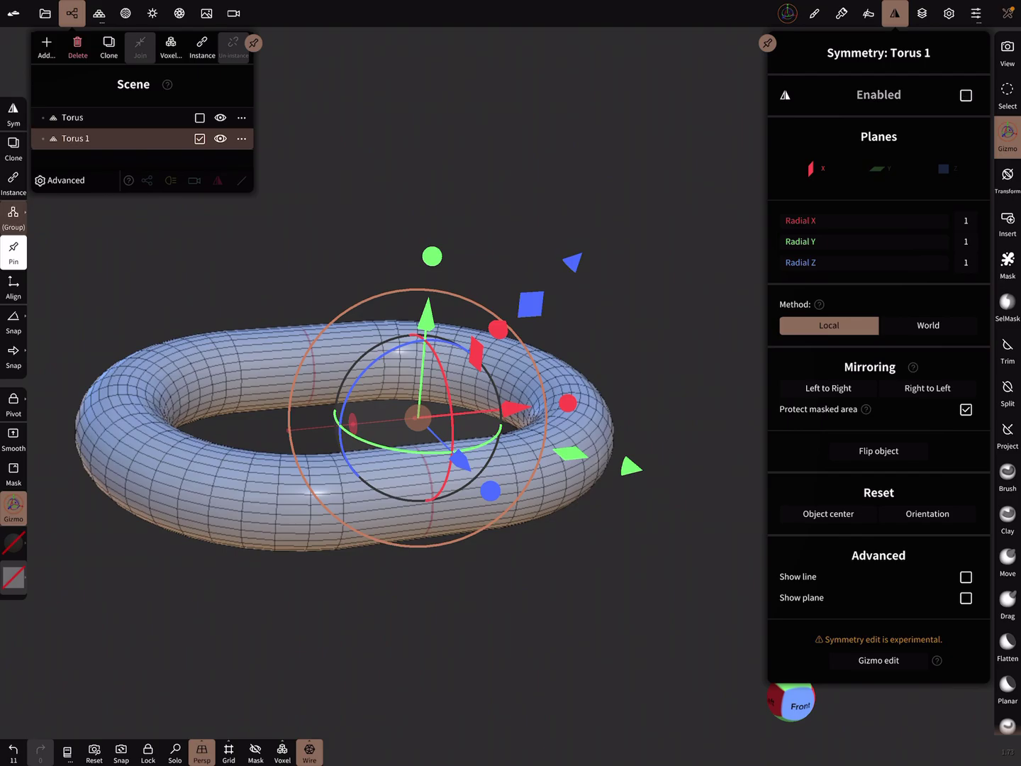
left_click_drag(514, 409, 749, 384)
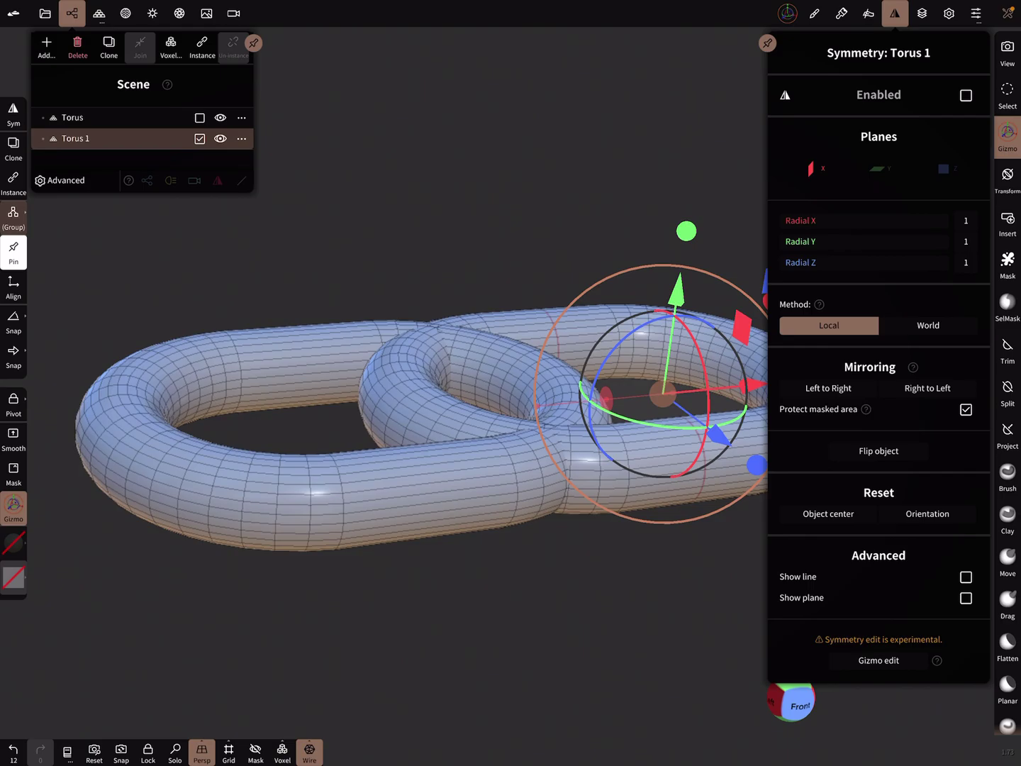
left_click(15, 321)
left_click_drag(707, 392, 694, 470)
Step: Slide Torus 1 further along the chain and select both tori together
left_click_drag(478, 638, 358, 623)
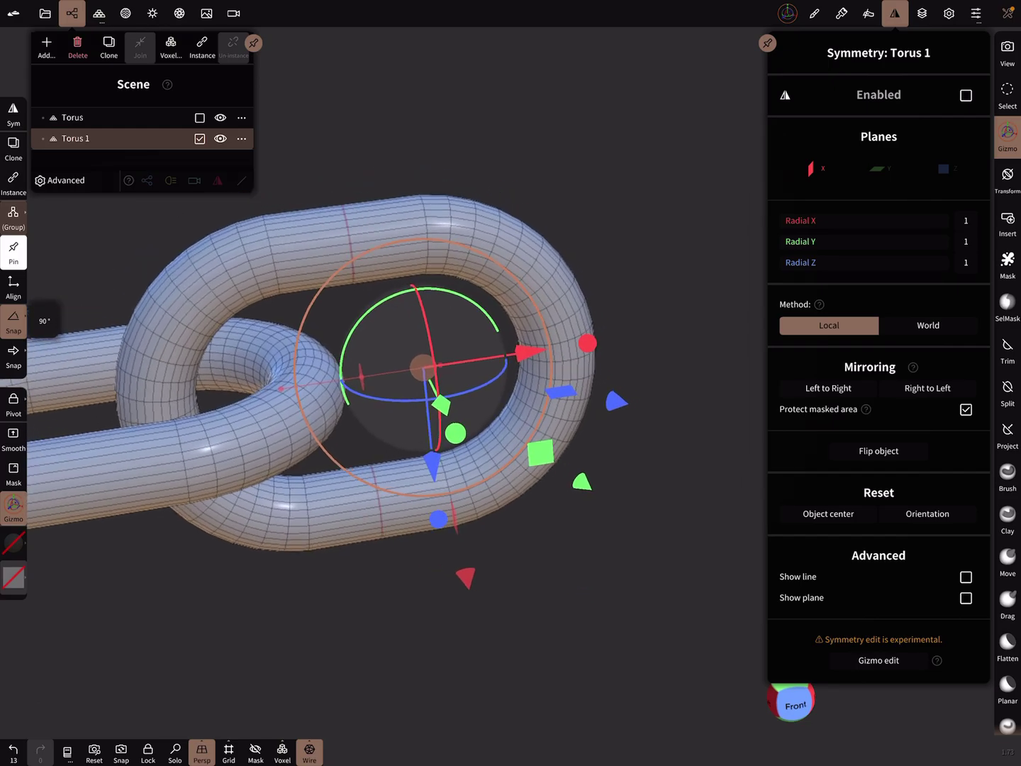
left_click_drag(525, 351, 576, 344)
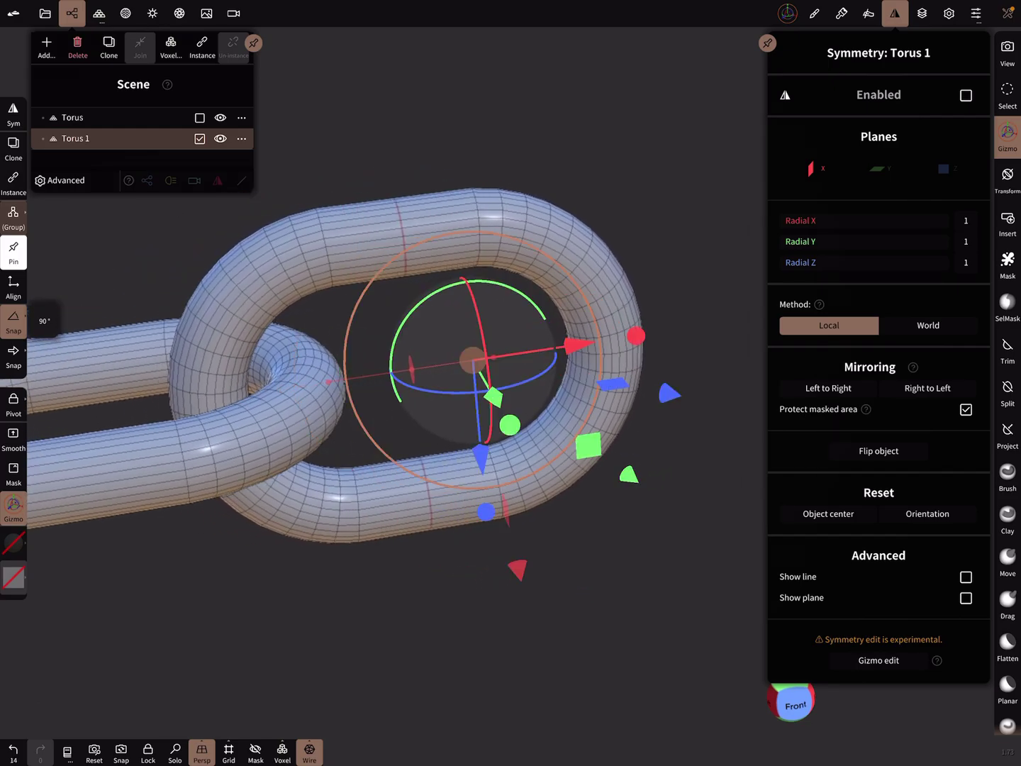
left_click_drag(399, 638, 494, 606)
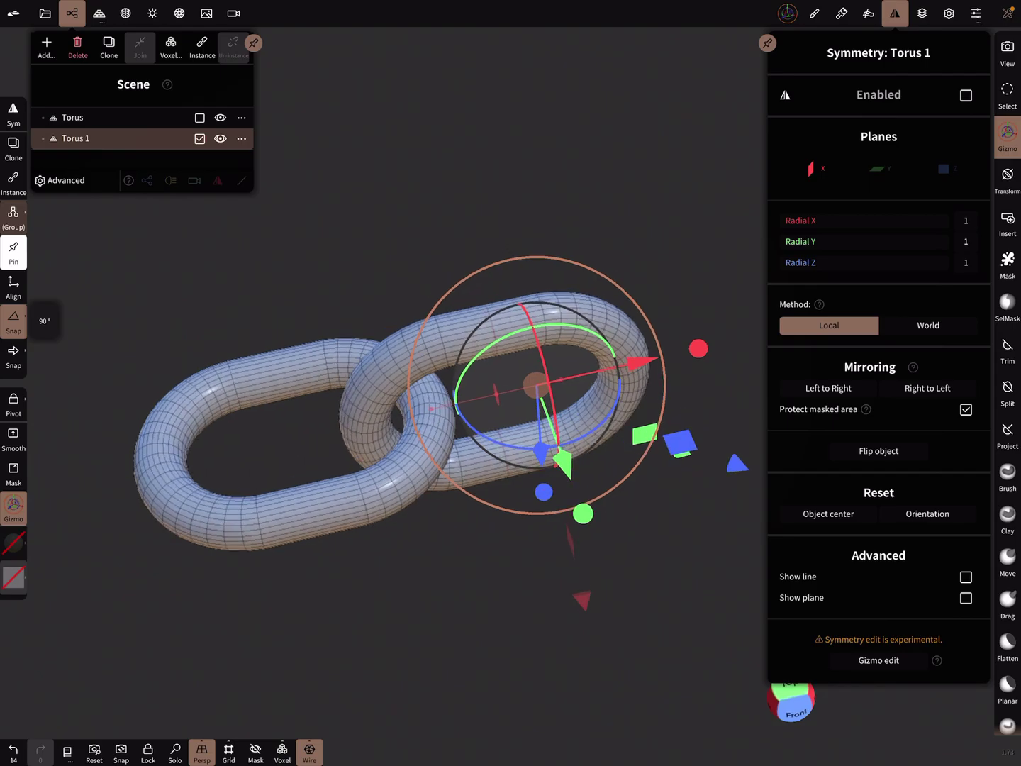
left_click(200, 117)
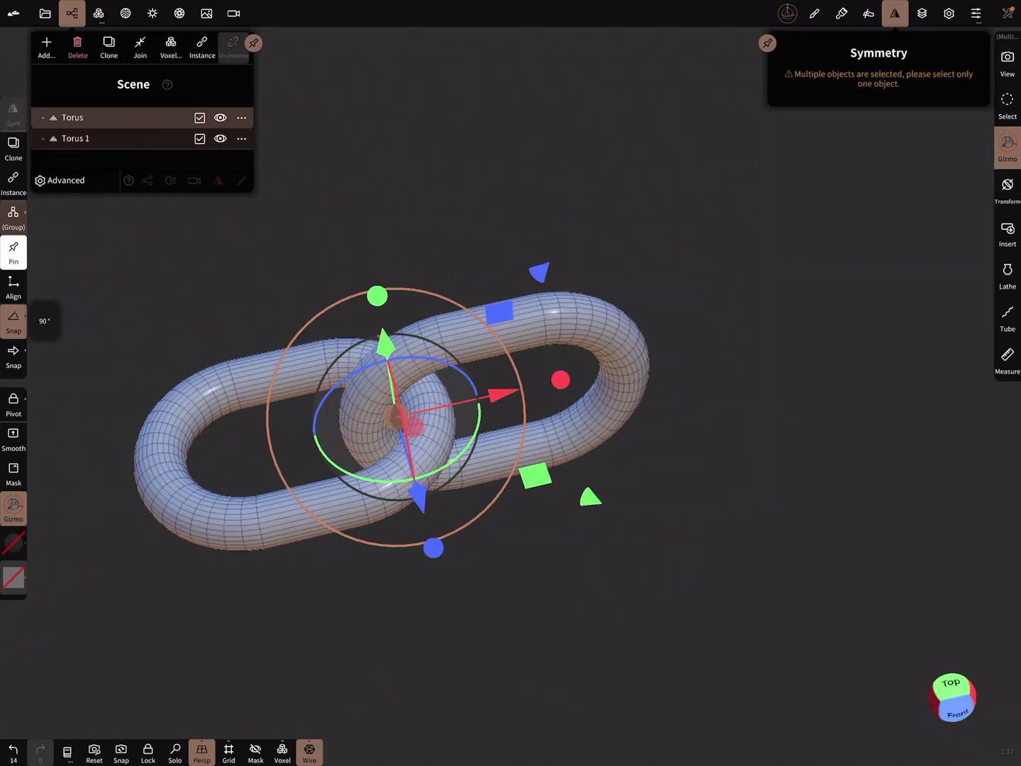
left_click(76, 139)
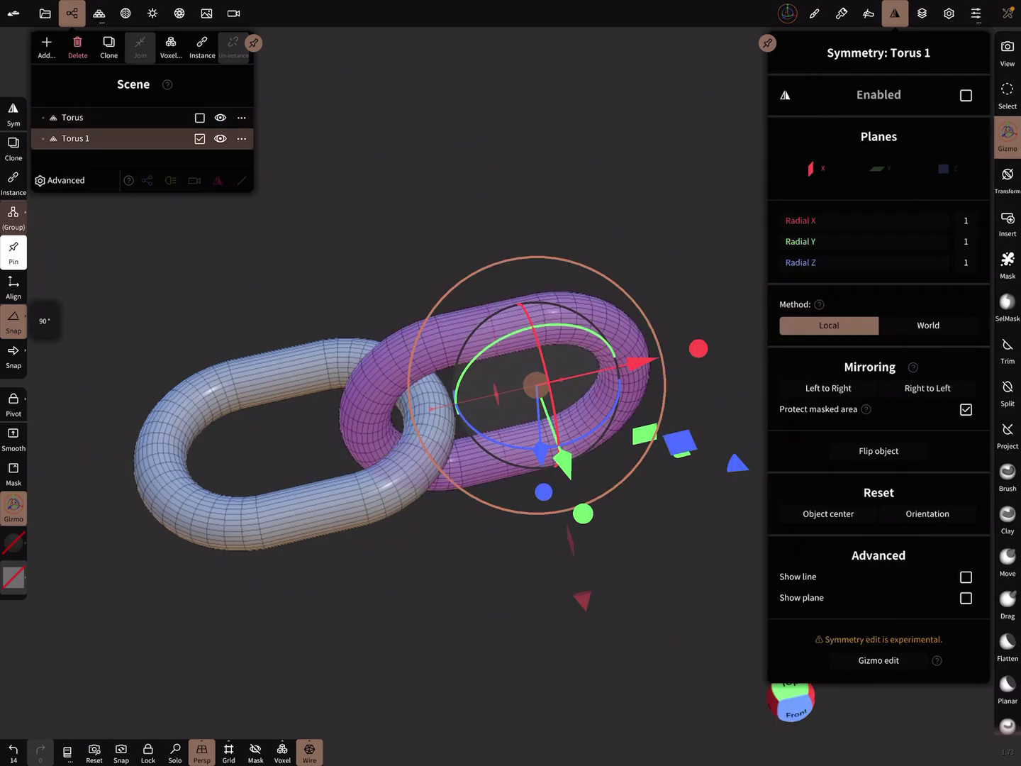
left_click(200, 117)
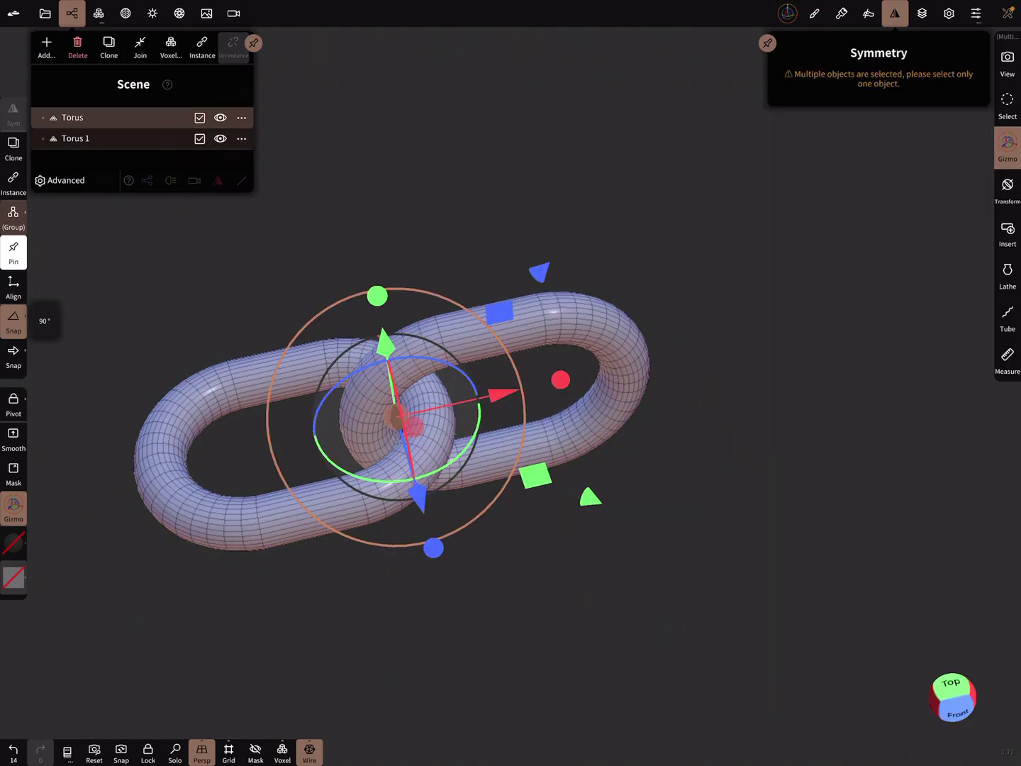
mouse_move(718, 494)
left_mouse_down()
mouse_move(746, 463)
mouse_move(773, 459)
left_mouse_up()
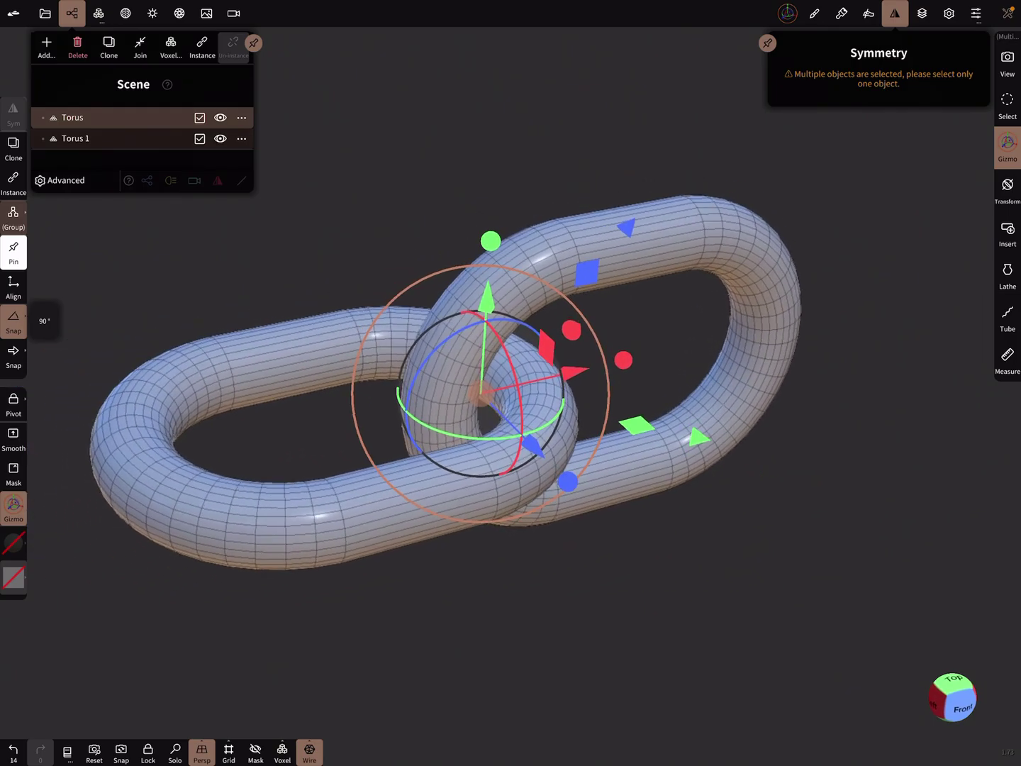
Step: Combine Torus and Torus 1 into a Group, then reopen the Add menu
left_click(46, 46)
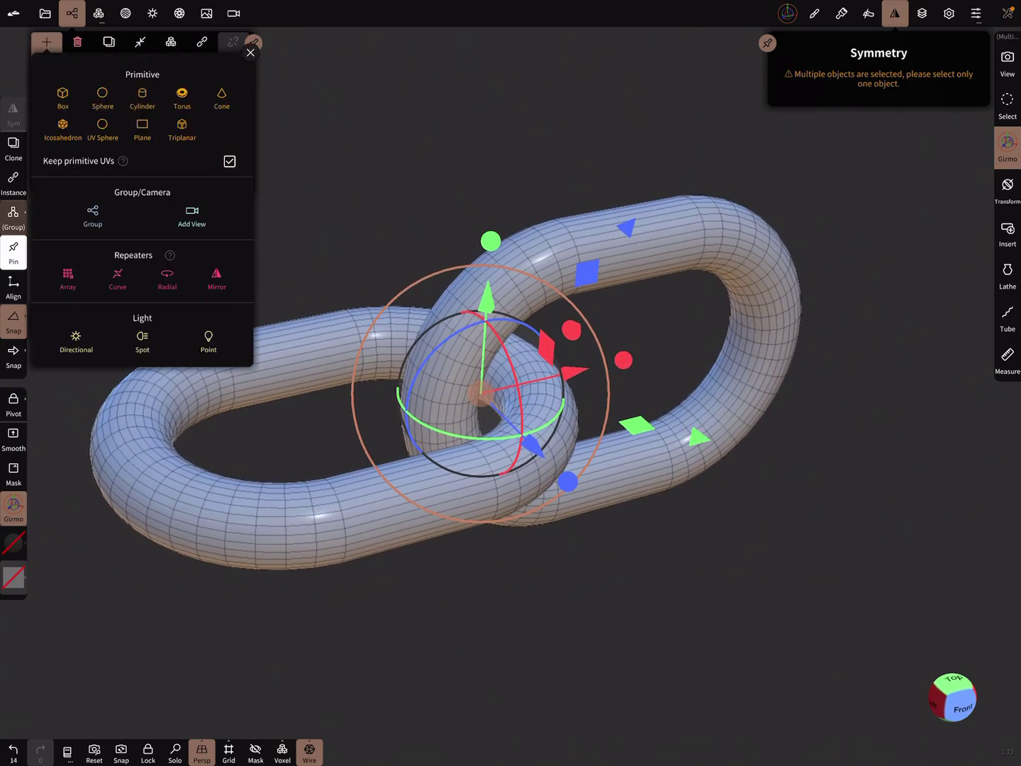
left_click(93, 213)
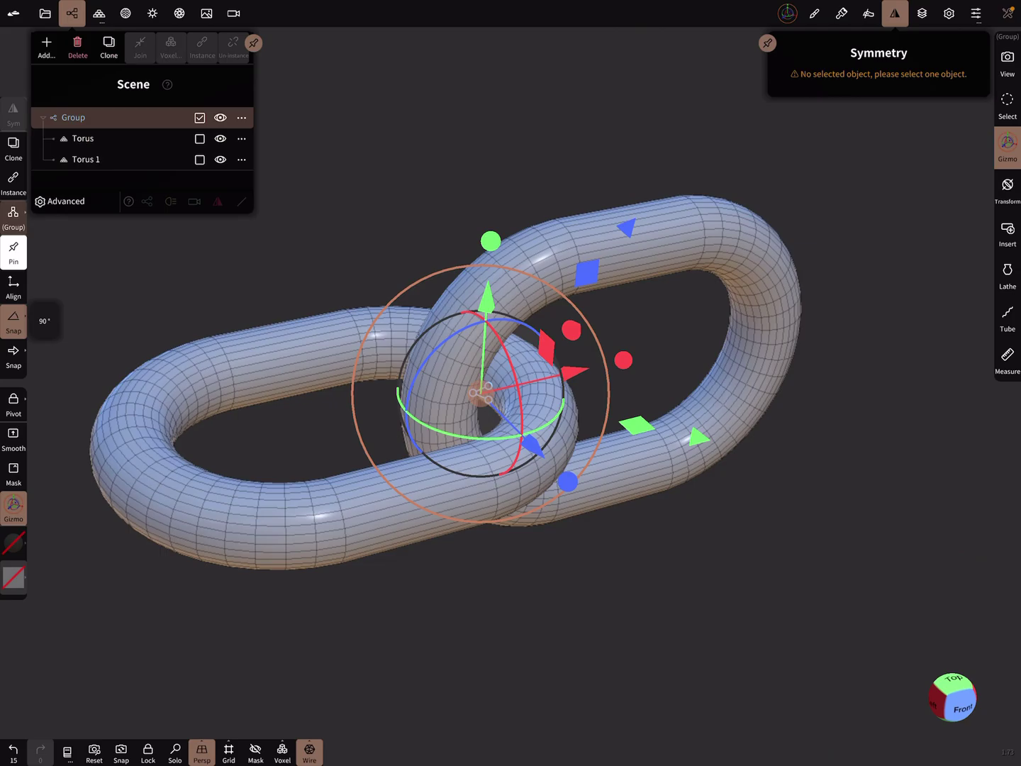
left_click_drag(718, 559, 798, 542)
left_click_drag(718, 542, 696, 559)
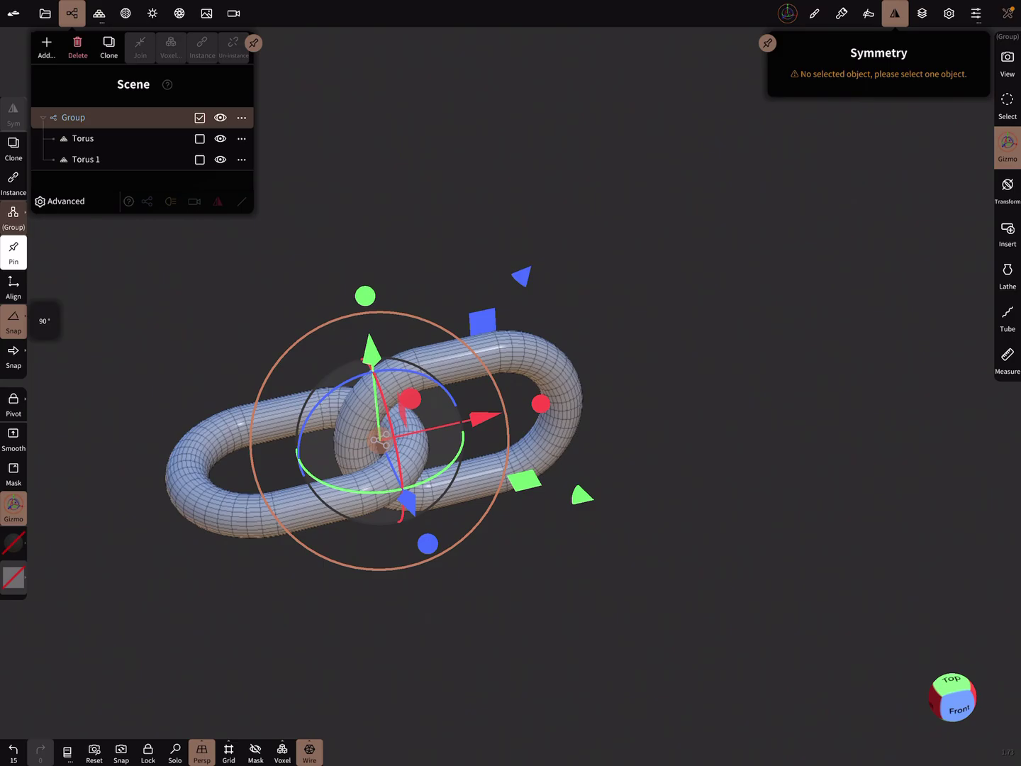
left_click(46, 46)
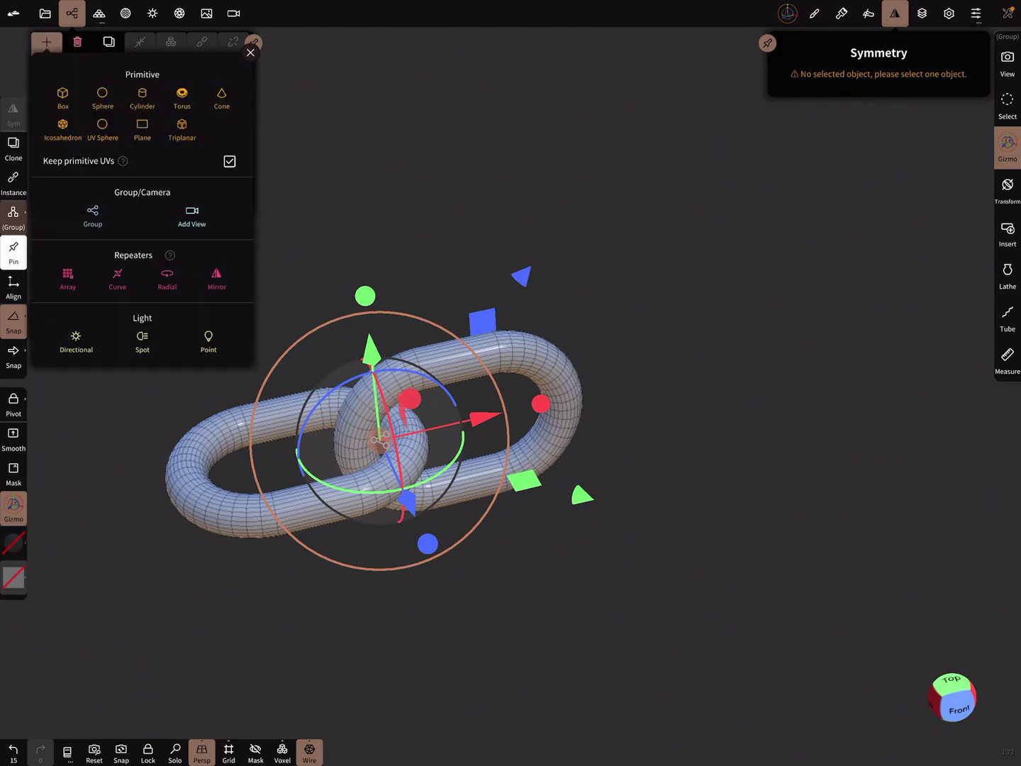
Step: Add a curve repeater around the group and bend its curve into an arc with extra points
left_click(118, 276)
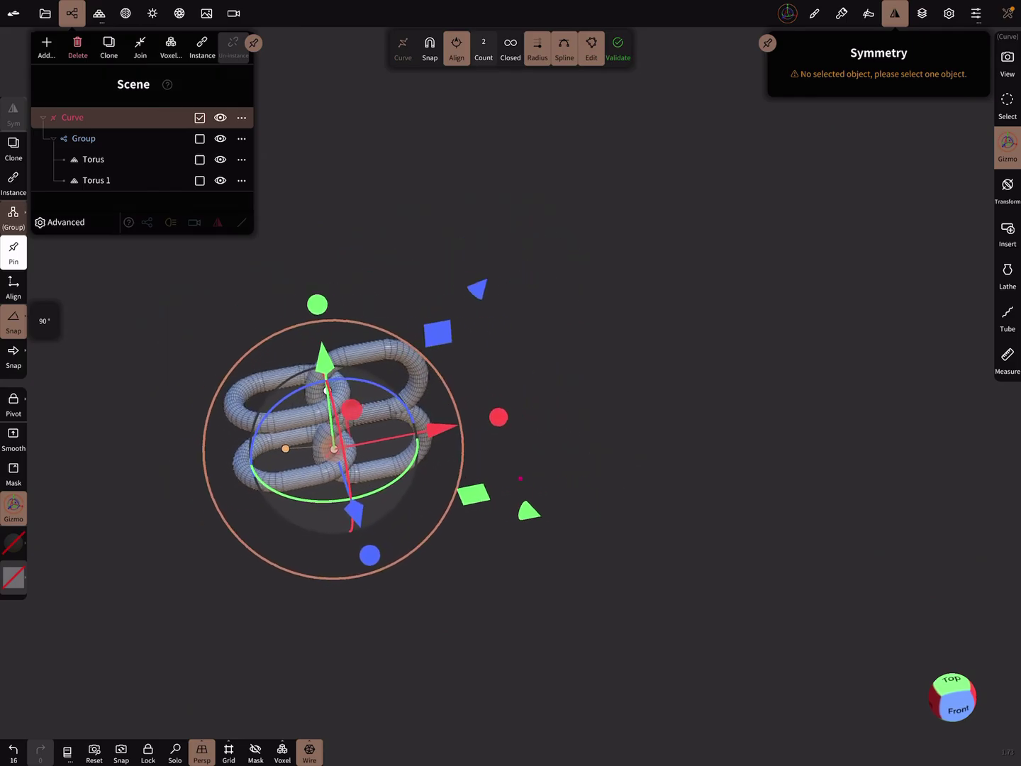
left_click(957, 707)
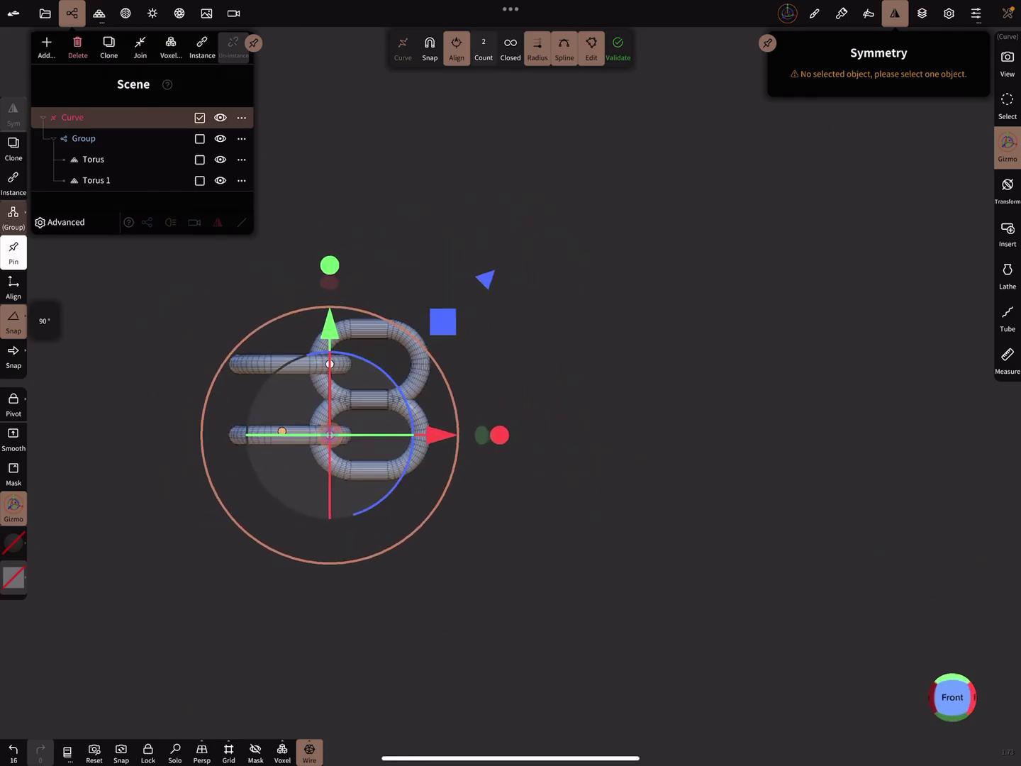
left_click_drag(330, 364, 899, 262)
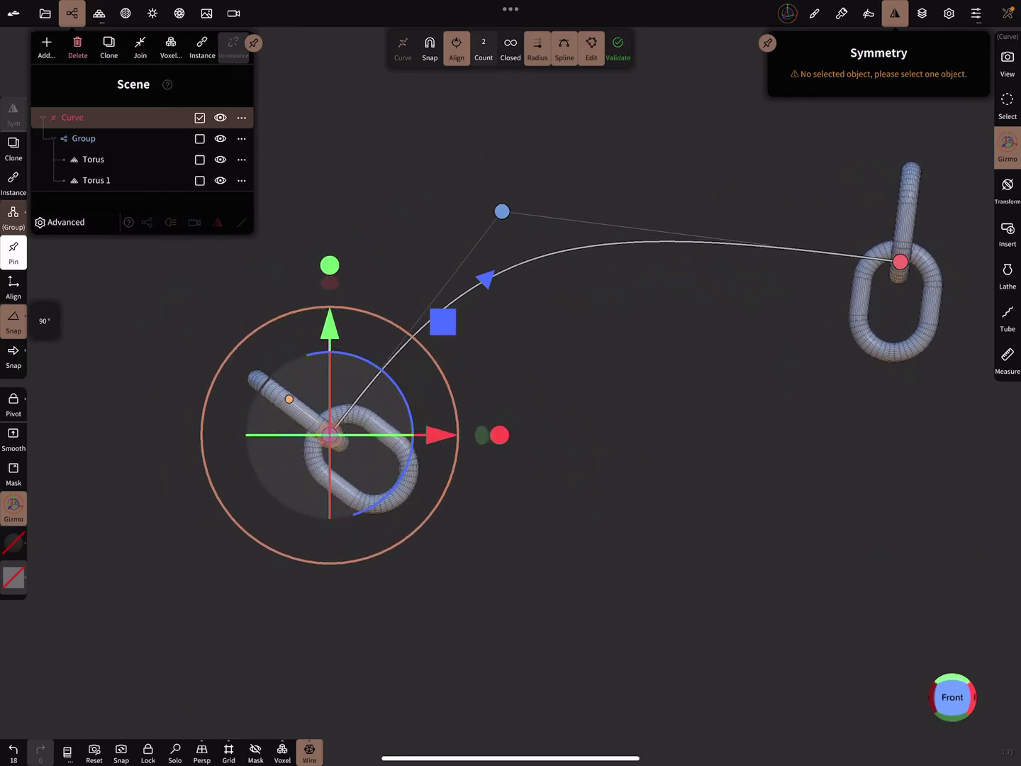
left_click_drag(486, 201, 326, 168)
left_click(678, 121)
mouse_move(900, 262)
left_mouse_down()
mouse_move(897, 399)
mouse_move(929, 549)
left_mouse_up()
left_click(830, 342)
left_click_drag(830, 342, 908, 263)
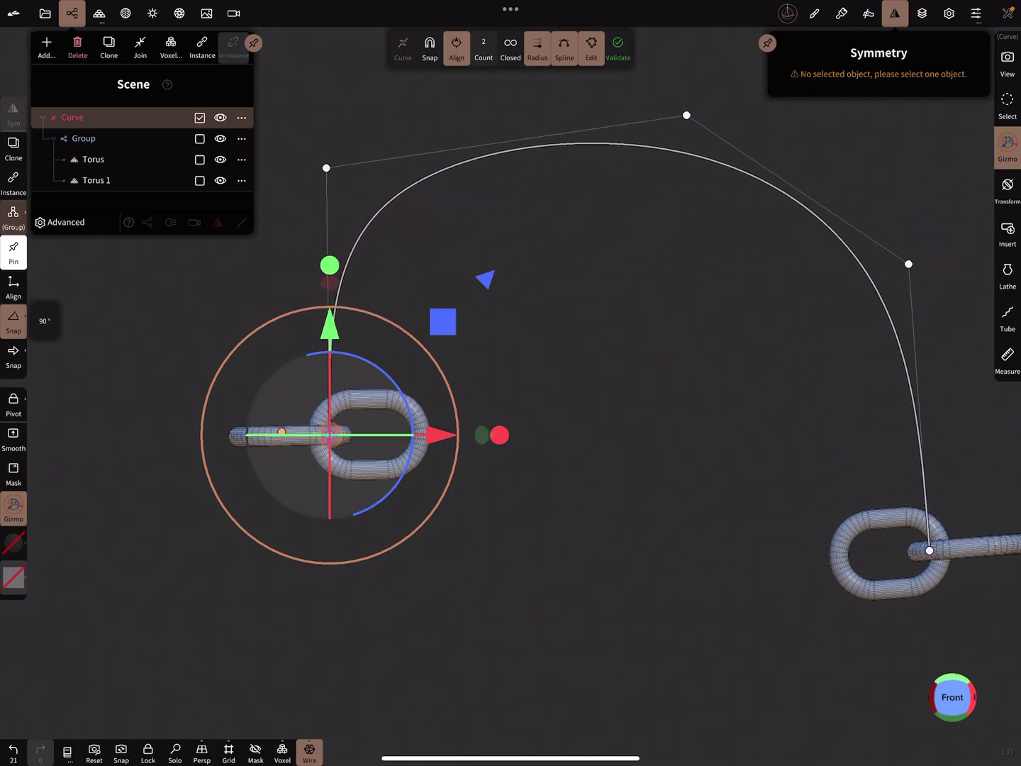
Step: Refine the curve's bend and raise Count to spread eleven link pairs along it
left_click_drag(606, 447, 550, 591)
left_click_drag(606, 478, 574, 415)
mouse_move(574, 230)
left_mouse_down()
mouse_move(766, 371)
mouse_move(835, 379)
left_mouse_up()
left_click_drag(494, 266, 344, 225)
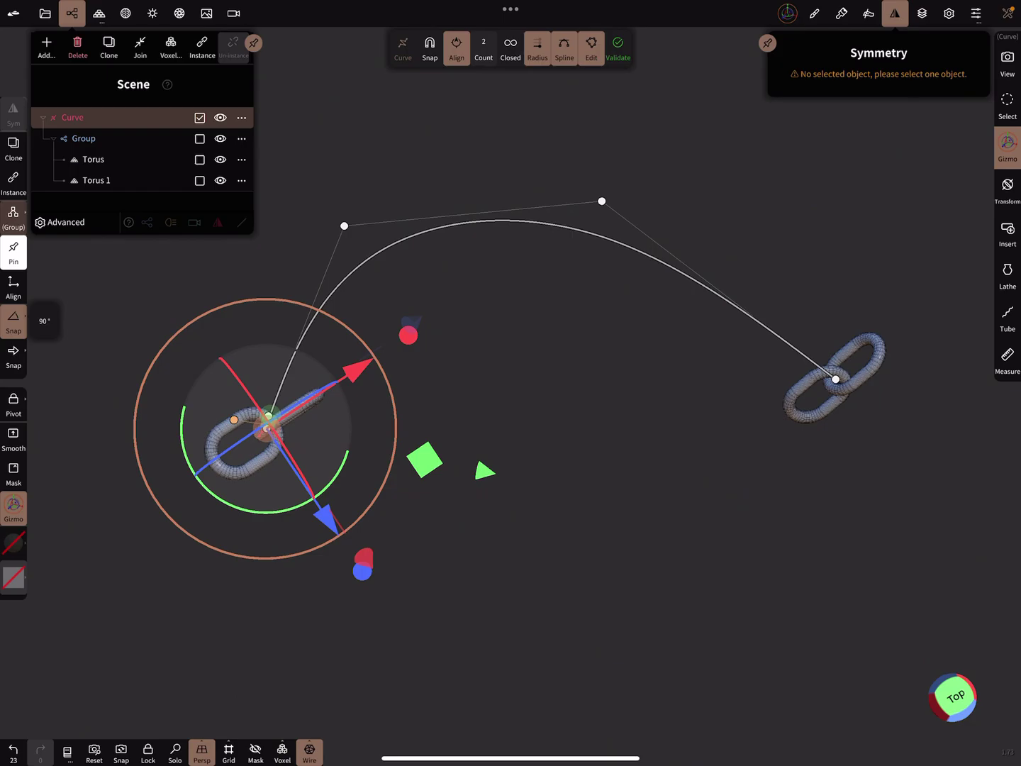
mouse_move(483, 48)
left_mouse_down()
mouse_move(543, 48)
mouse_move(494, 48)
mouse_move(505, 48)
left_mouse_up()
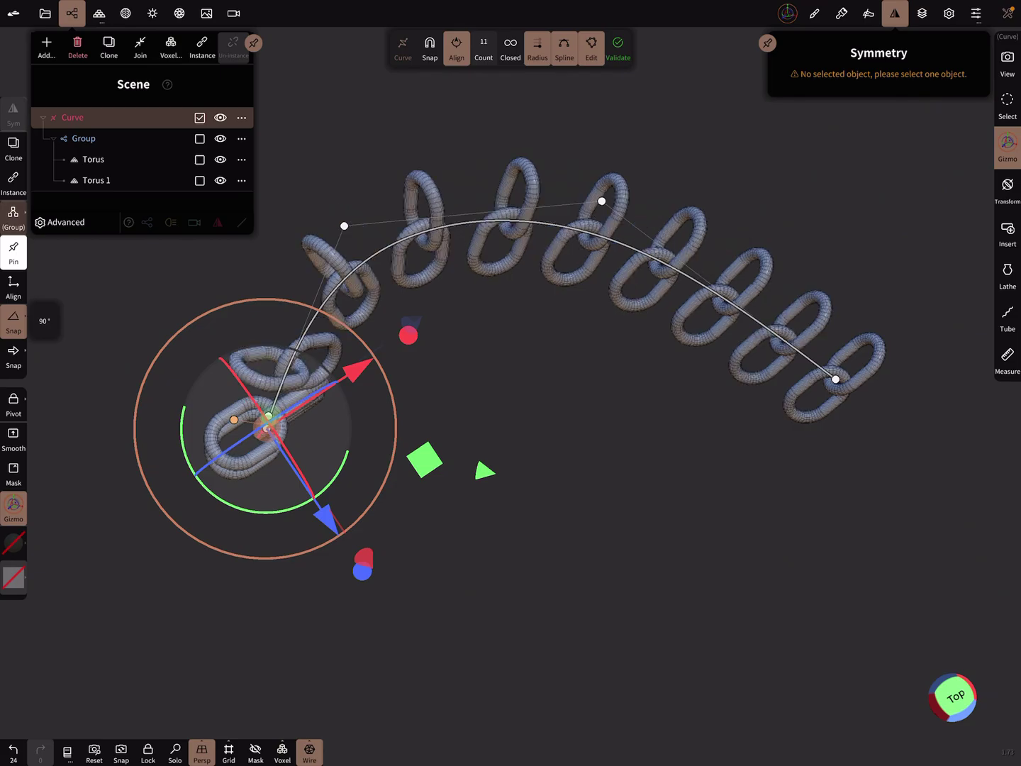
mouse_move(645, 417)
left_mouse_down()
mouse_move(596, 517)
mouse_move(660, 477)
left_mouse_up()
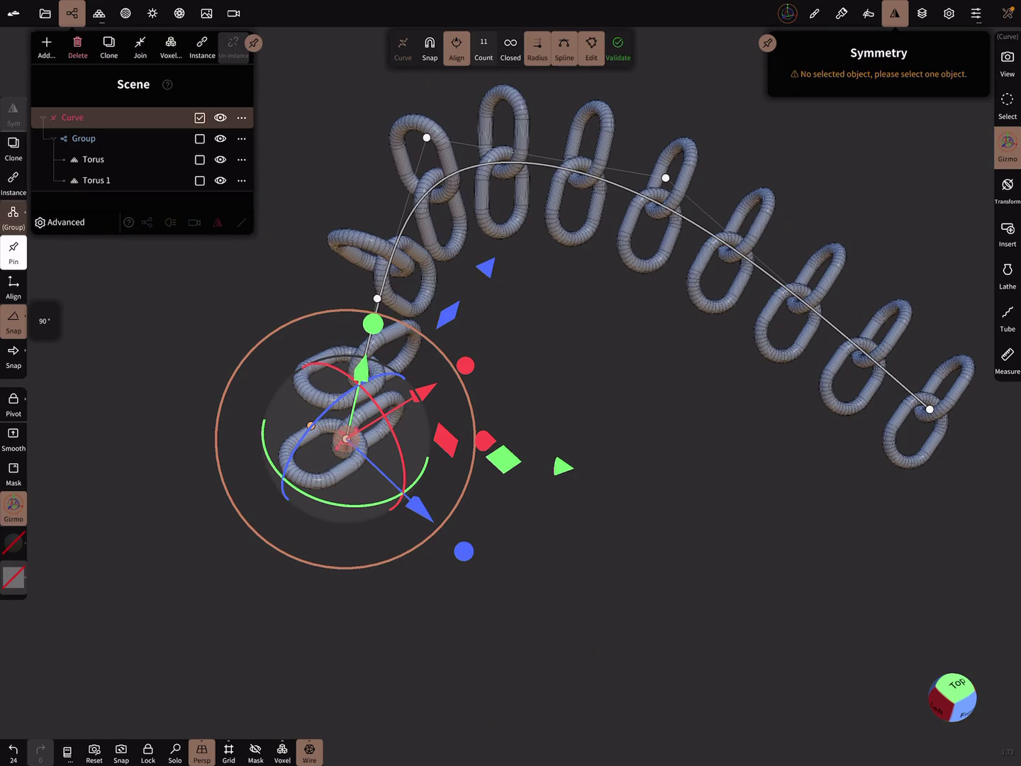
Step: Select the Group, turn off angle snap, and rotate the link pair so copies interlock
left_click(83, 139)
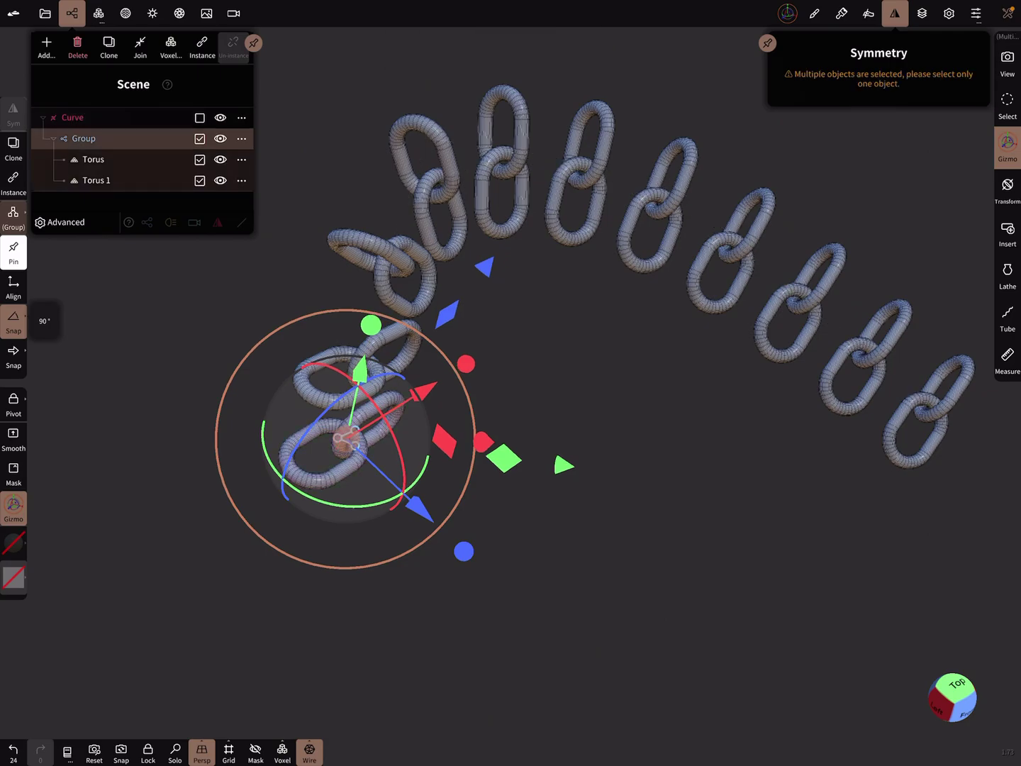
left_click_drag(564, 463, 553, 445)
left_click(13, 320)
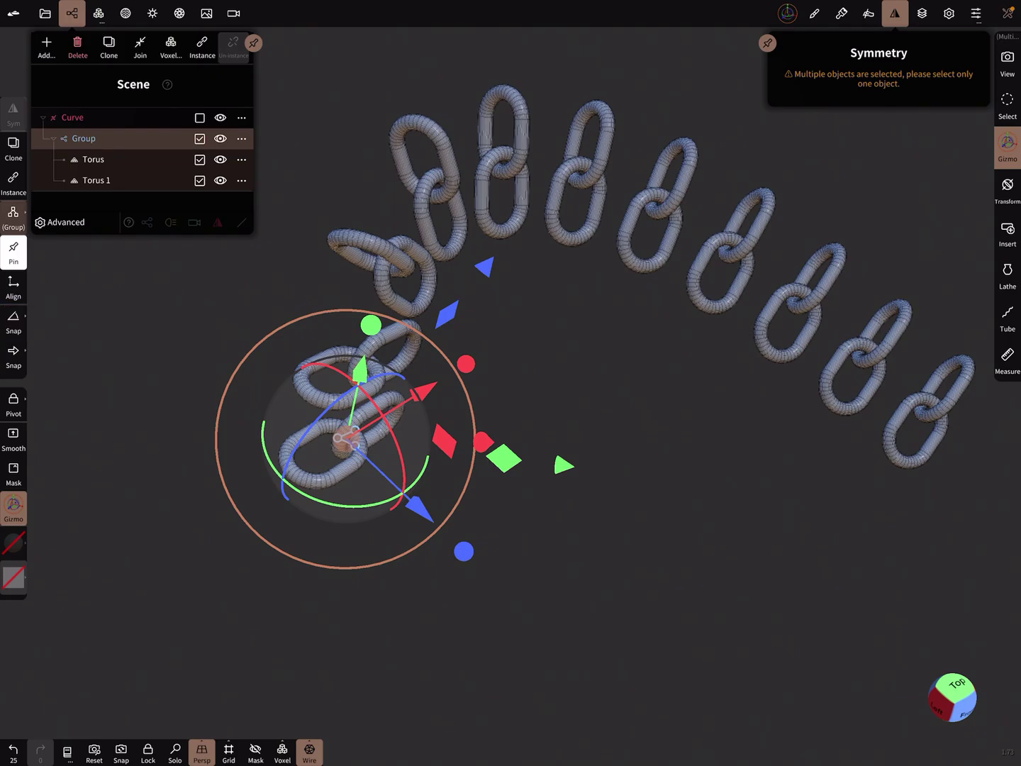
mouse_move(270, 470)
left_mouse_down()
mouse_move(317, 424)
mouse_move(343, 414)
left_mouse_up()
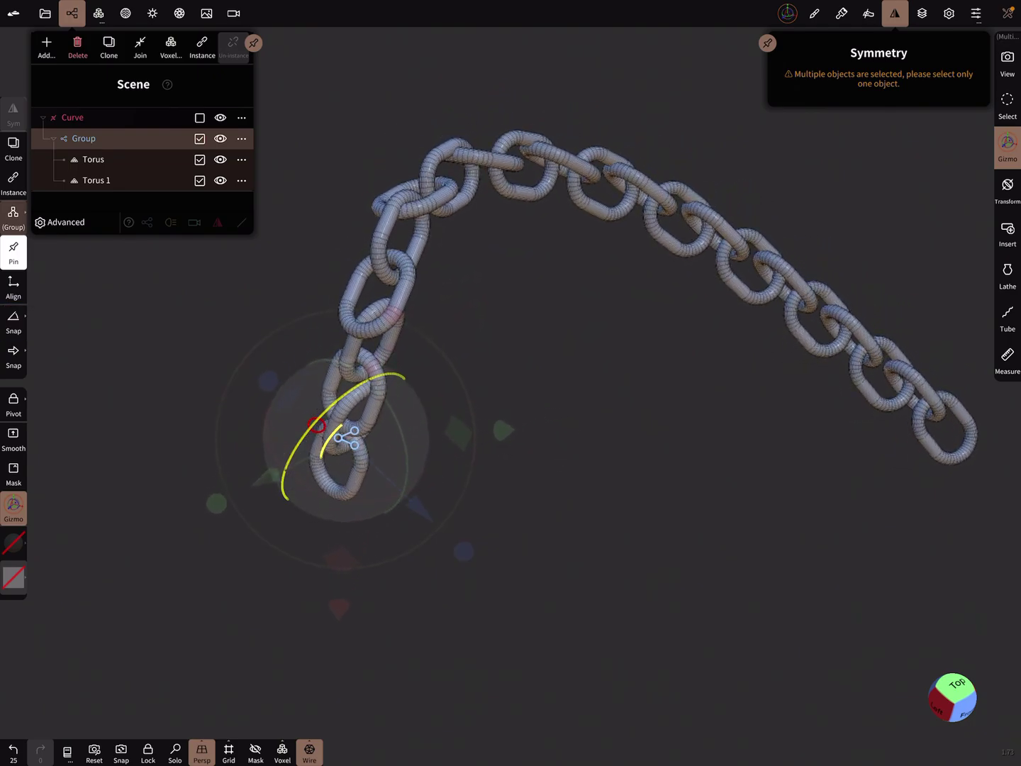
scroll(590, 263, "up", 2)
scroll(591, 263, "up", 2)
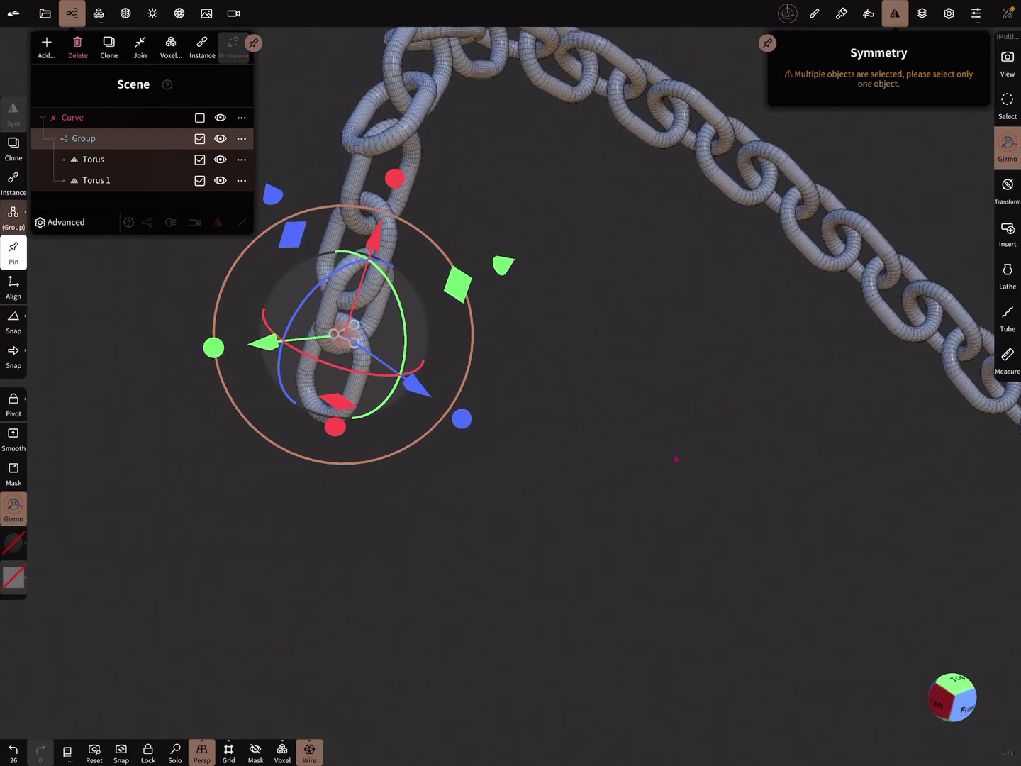
scroll(590, 263, "up", 2)
scroll(590, 264, "up", 2)
Step: Rotate the link group about its centre, undoing accidental moves of the group and links
left_click_drag(670, 518, 681, 502)
left_click_drag(305, 415, 313, 462)
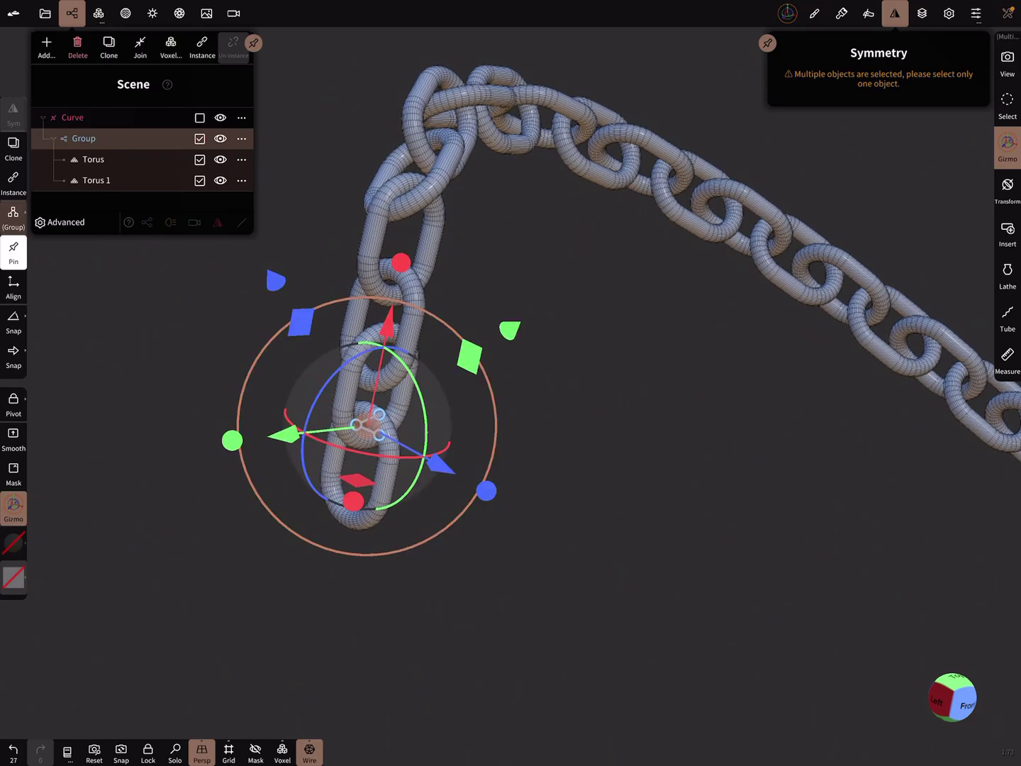
left_click_drag(387, 323, 387, 326)
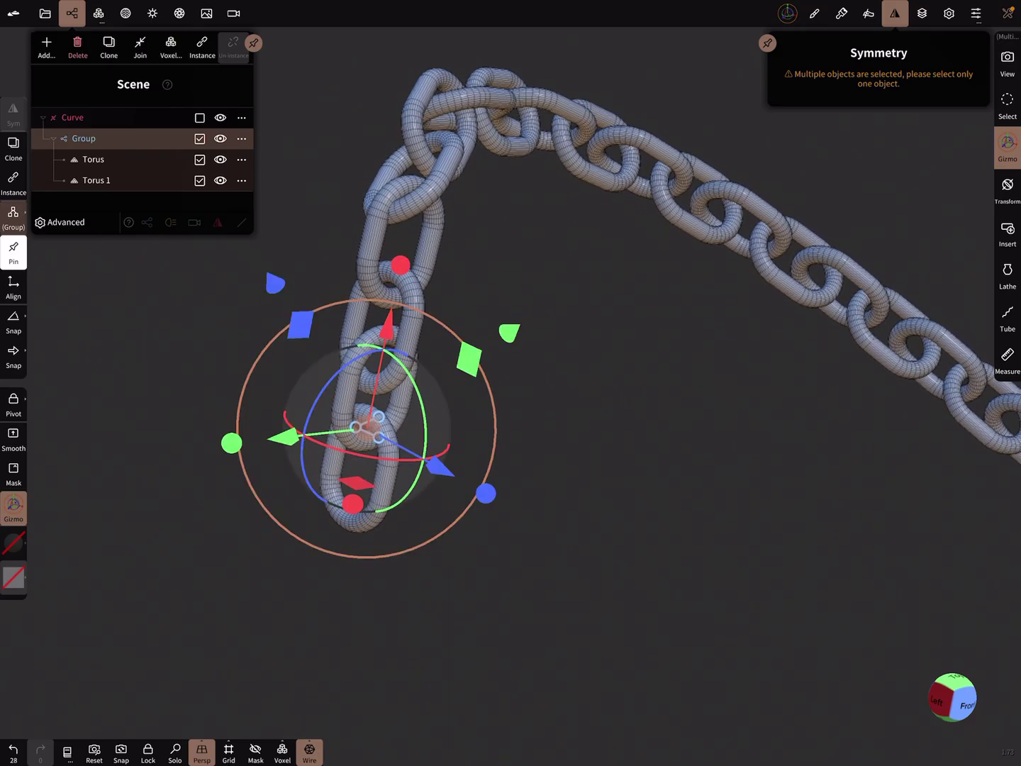
key("ctrl+z")
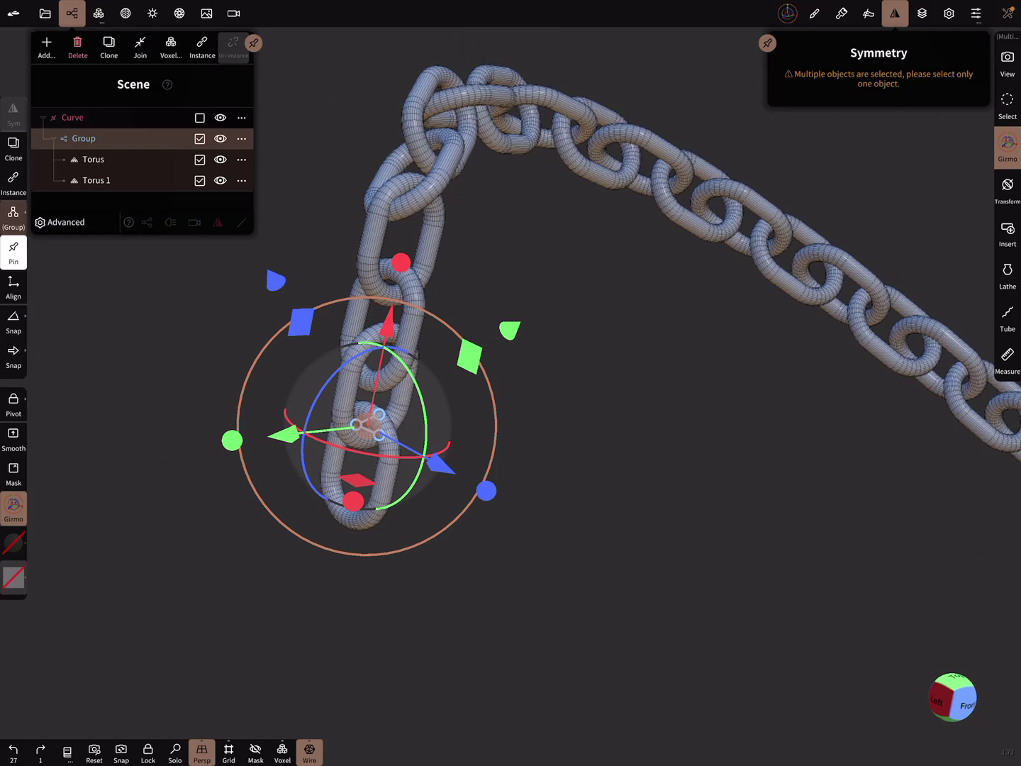
left_click(94, 159)
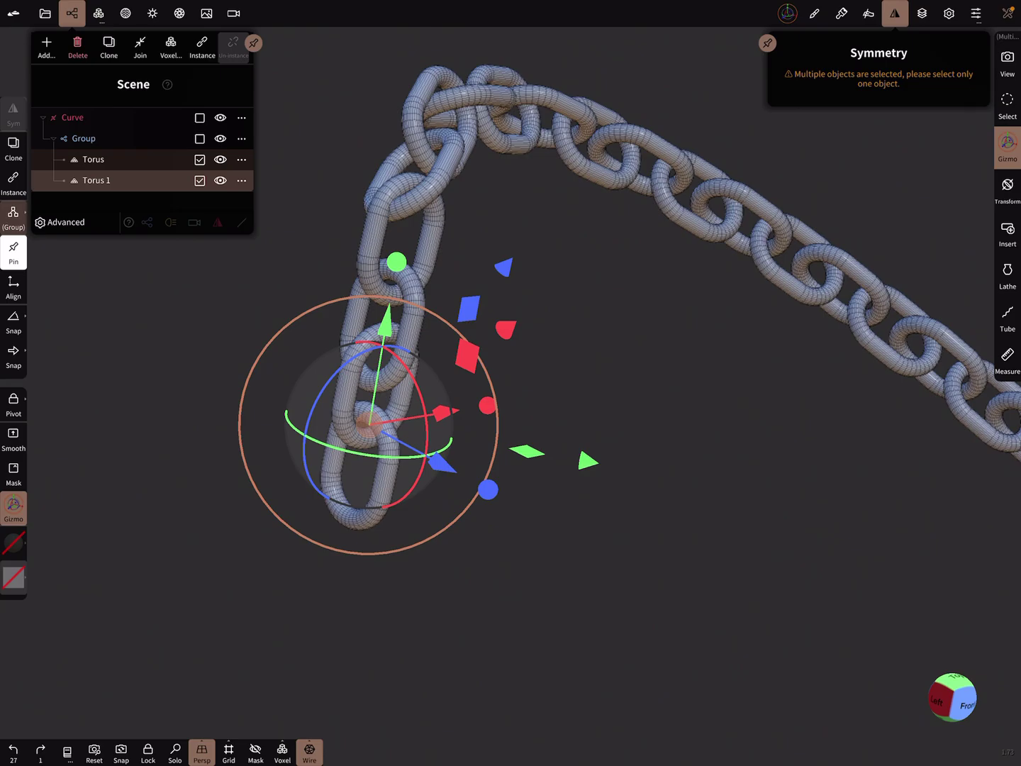
left_click_drag(384, 322, 384, 329)
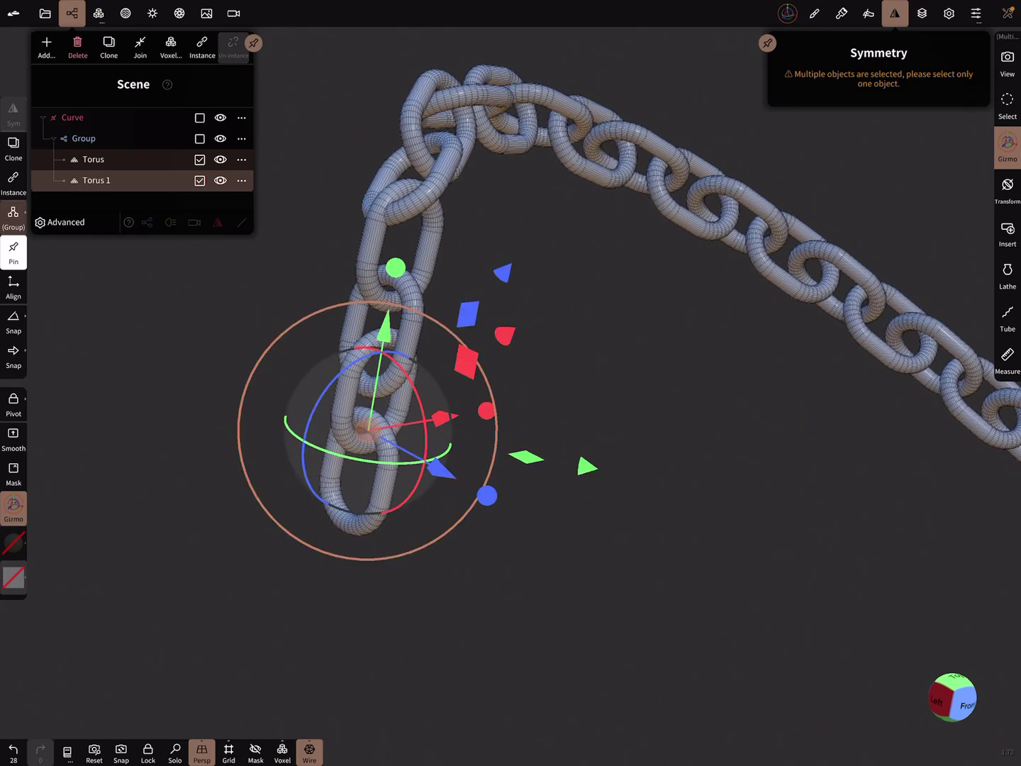
key("ctrl+z")
Step: Raise the curve repeater's Count by one more link
left_click(72, 118)
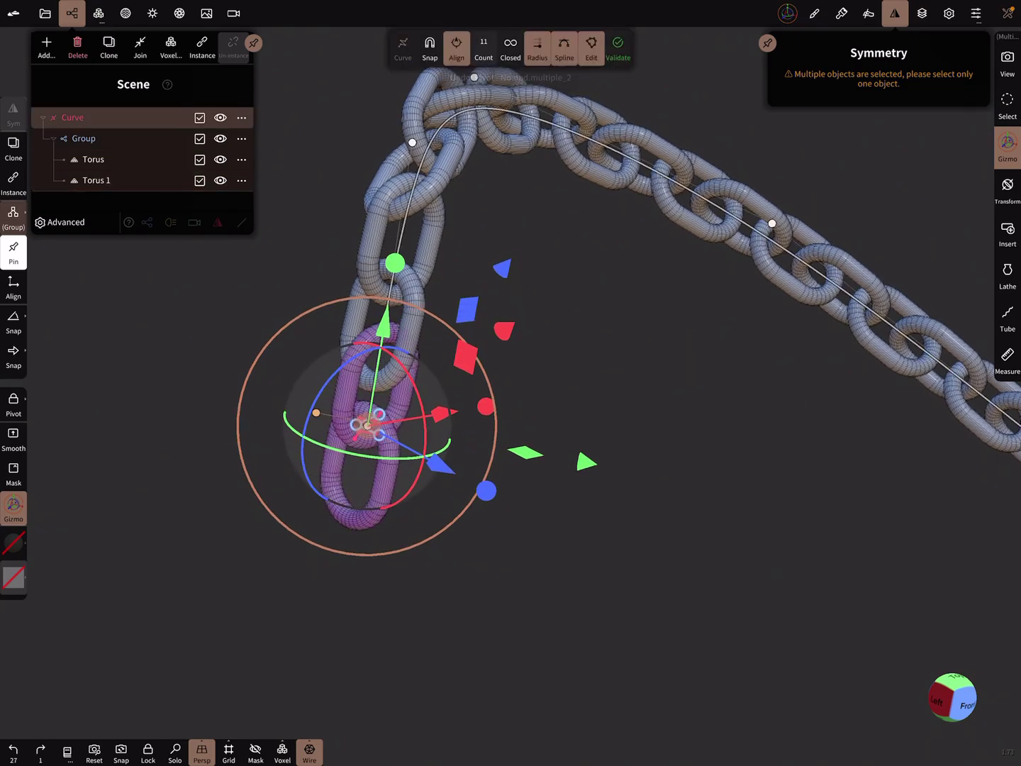
left_click_drag(483, 48, 491, 48)
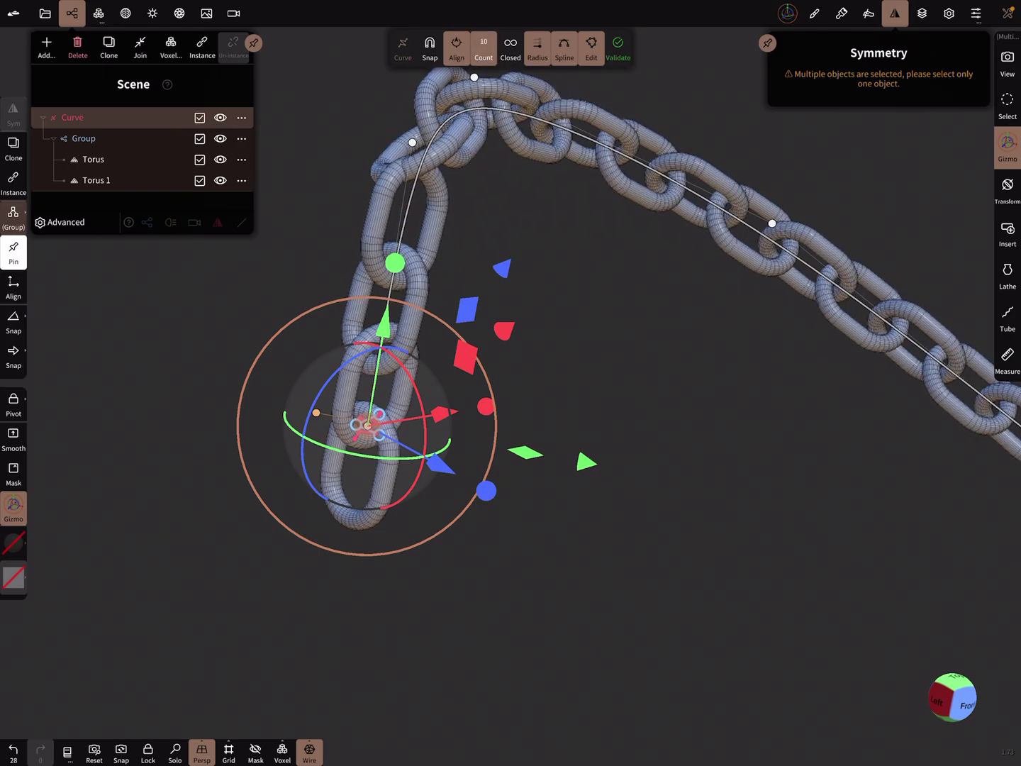
left_click_drag(638, 518, 606, 558)
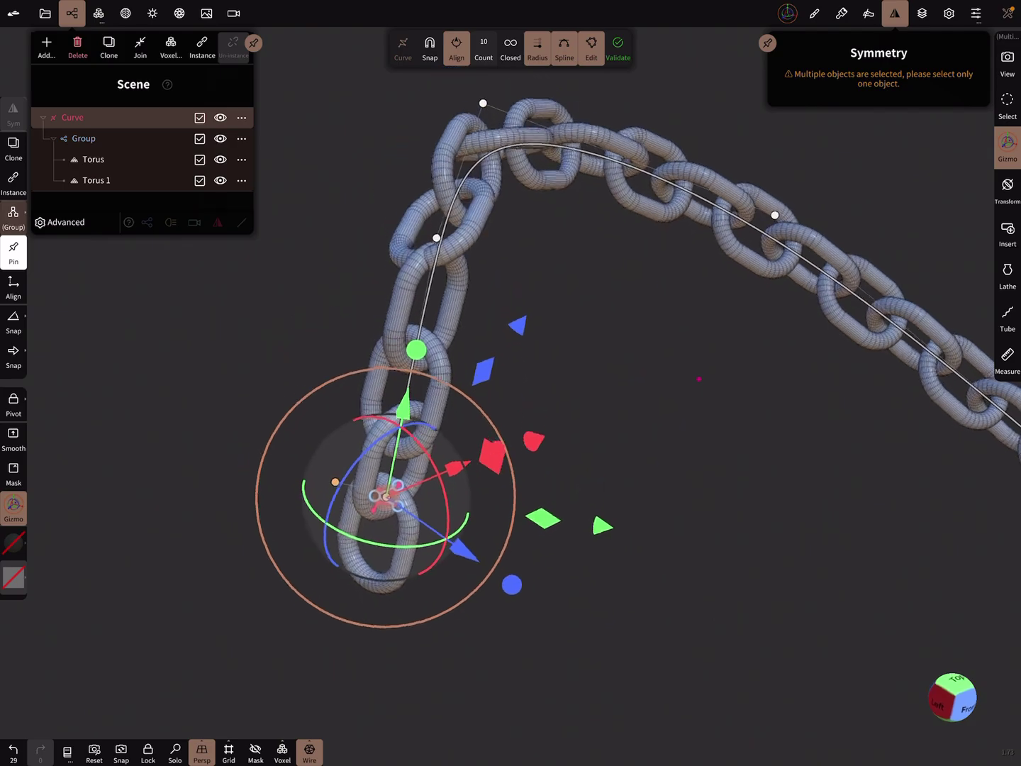
mouse_move(638, 415)
left_mouse_down()
mouse_move(663, 417)
mouse_move(662, 447)
mouse_move(609, 408)
left_mouse_up()
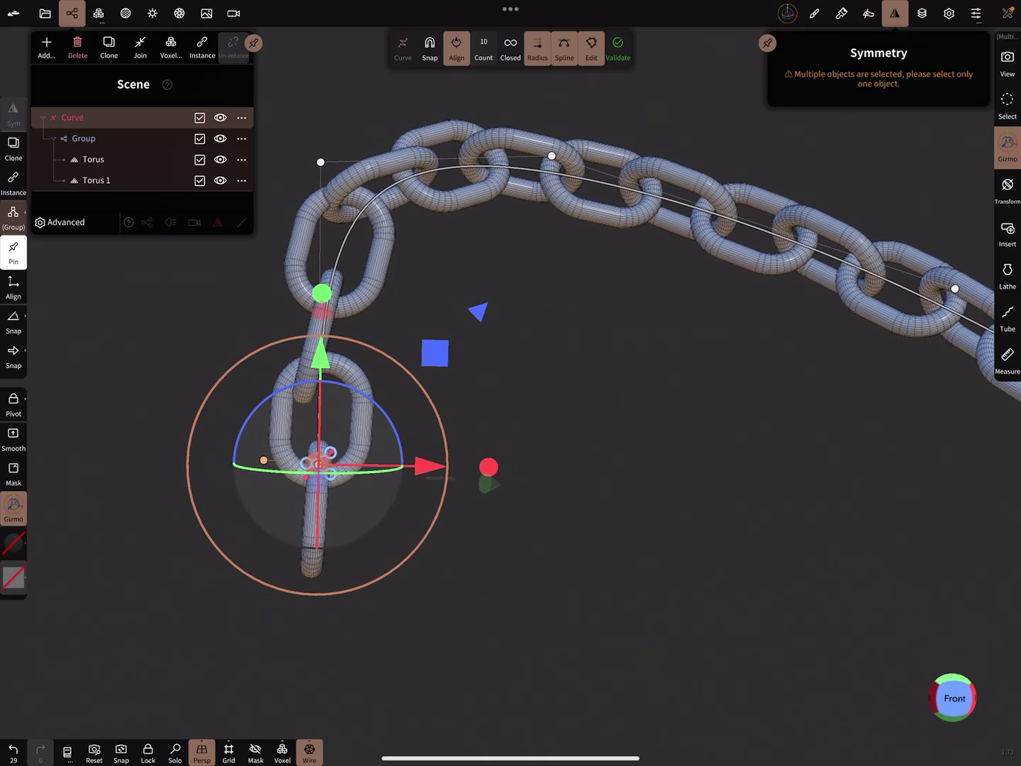
Step: Rotate Torus and Torus 1 together to adjust the chain's twist
left_click(93, 159)
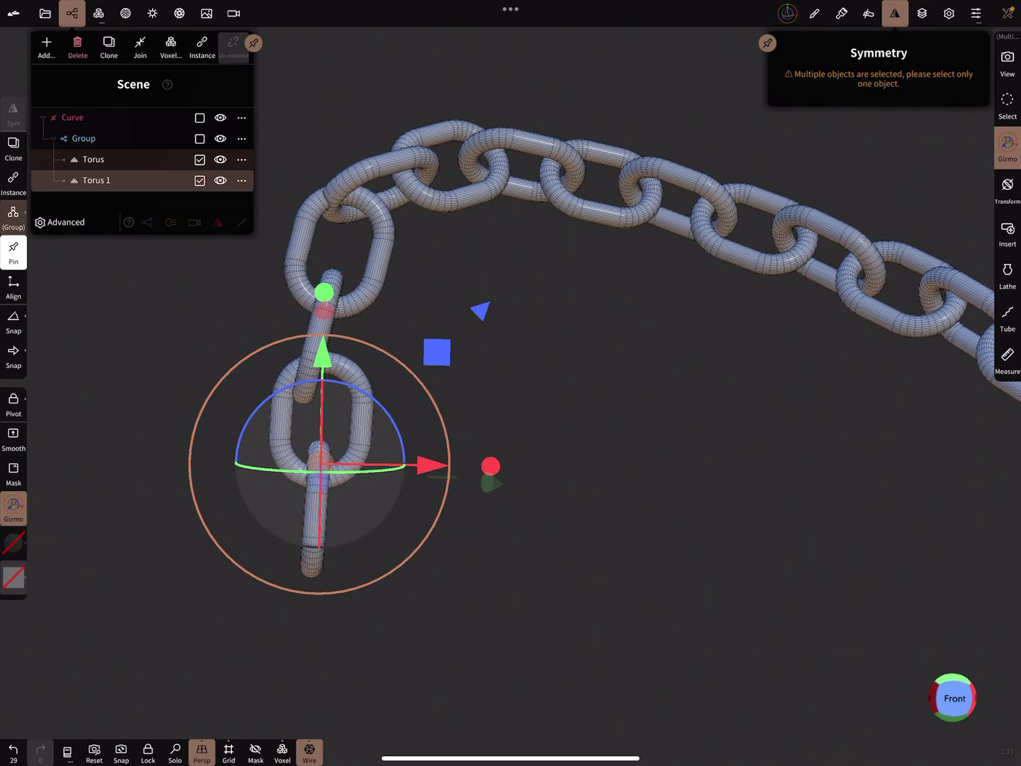
left_click_drag(359, 392, 379, 402)
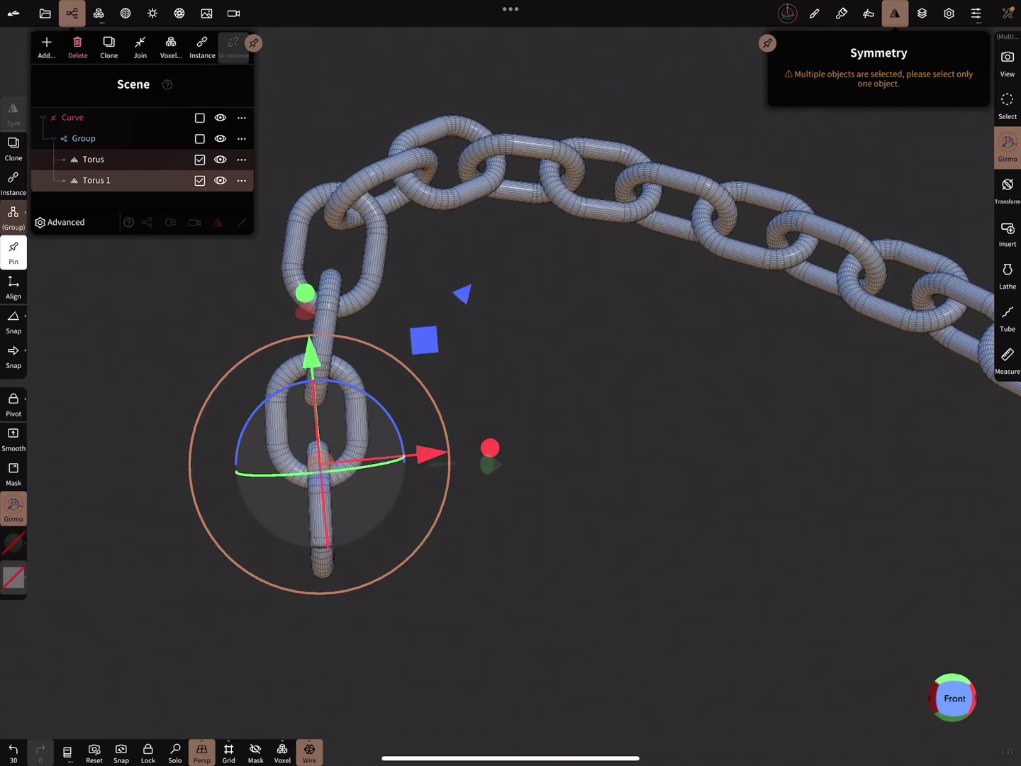
left_click_drag(359, 334, 574, 528)
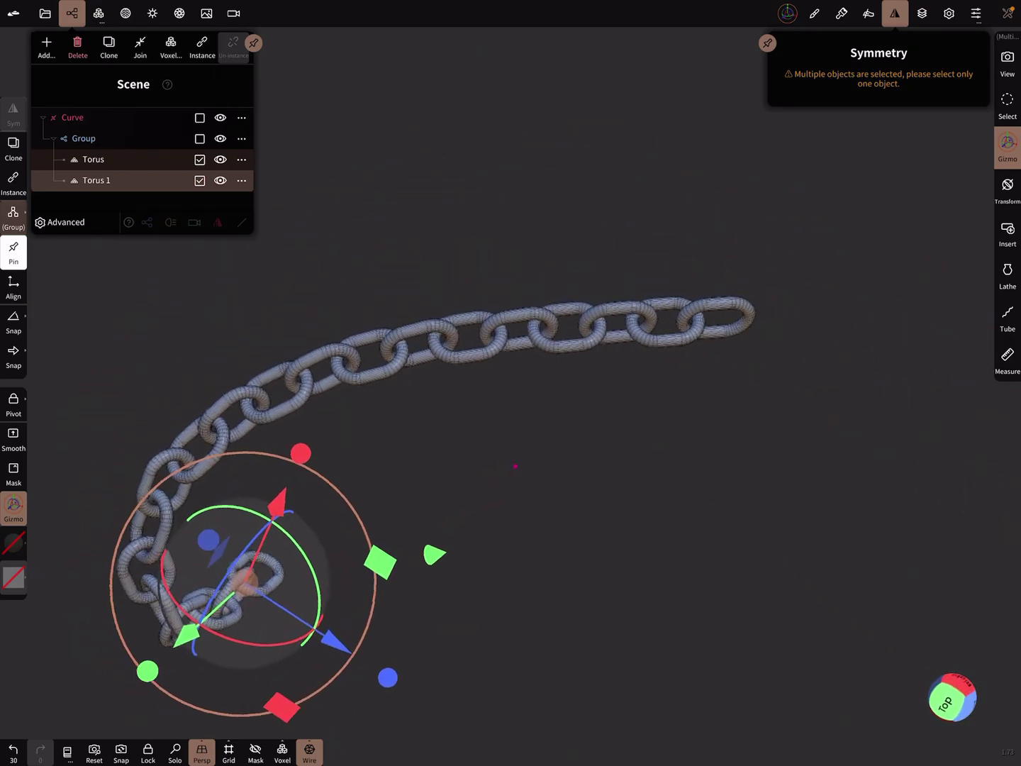
mouse_move(575, 529)
left_mouse_down()
mouse_move(515, 466)
mouse_move(590, 447)
left_mouse_up()
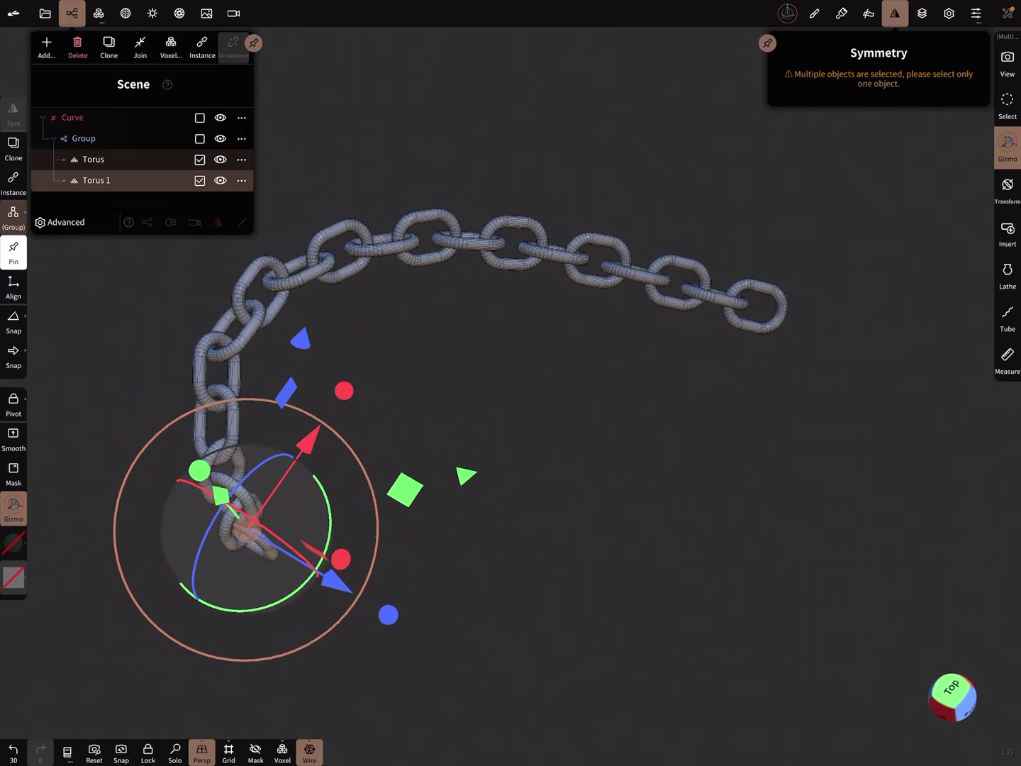
mouse_move(590, 447)
left_mouse_down()
mouse_move(662, 470)
mouse_move(642, 492)
left_mouse_up()
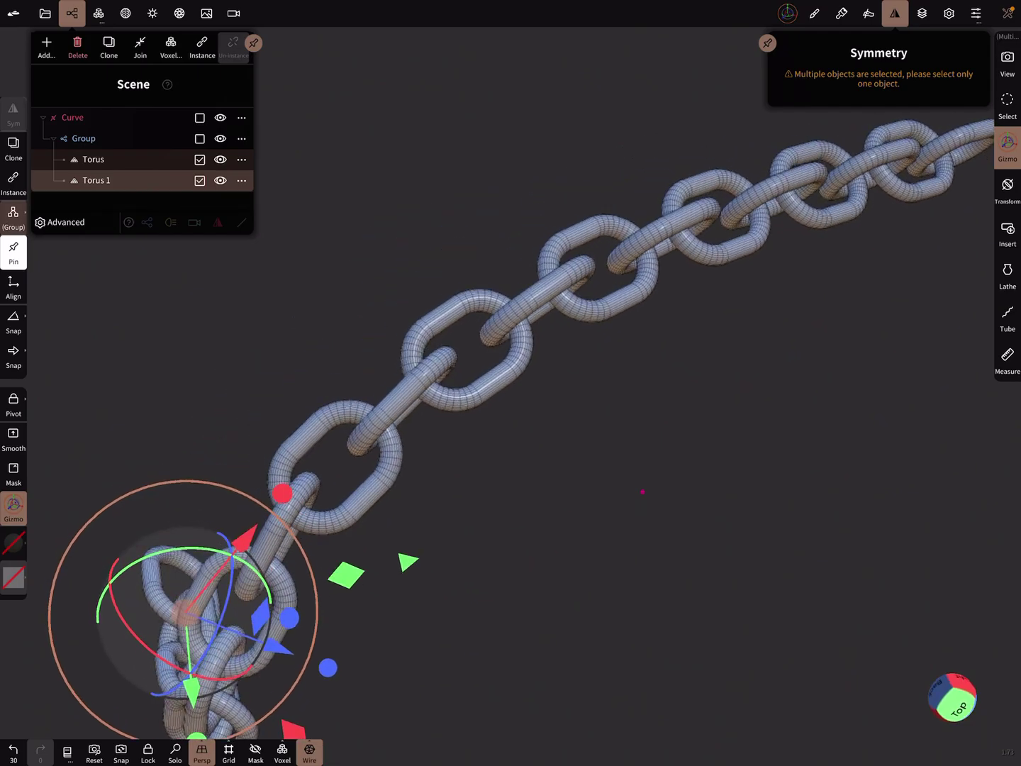
left_click_drag(642, 491, 782, 414)
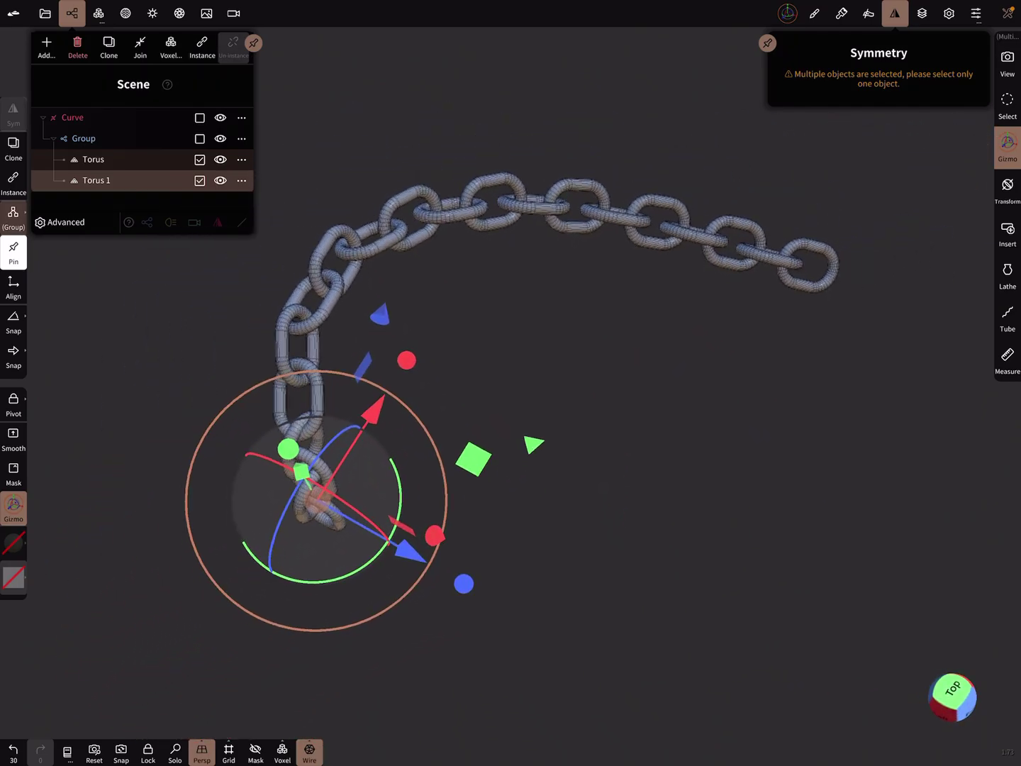
Step: Hide the wireframe and give the chain material a dark grey colour
left_click(309, 750)
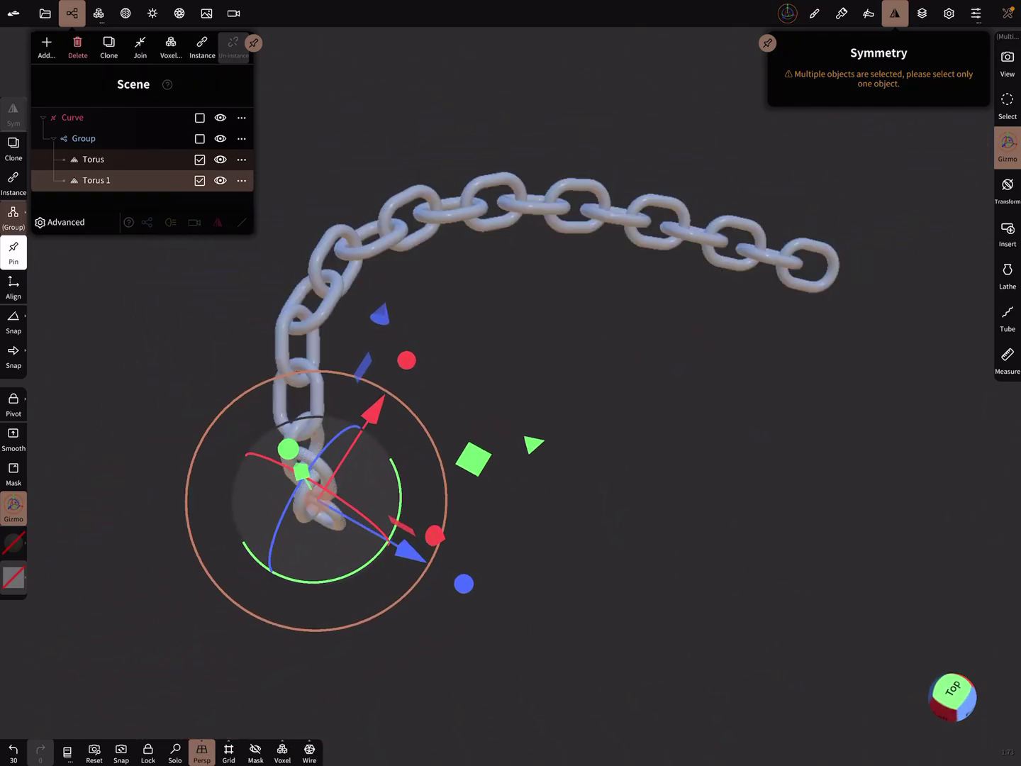
left_click(840, 13)
left_click(832, 278)
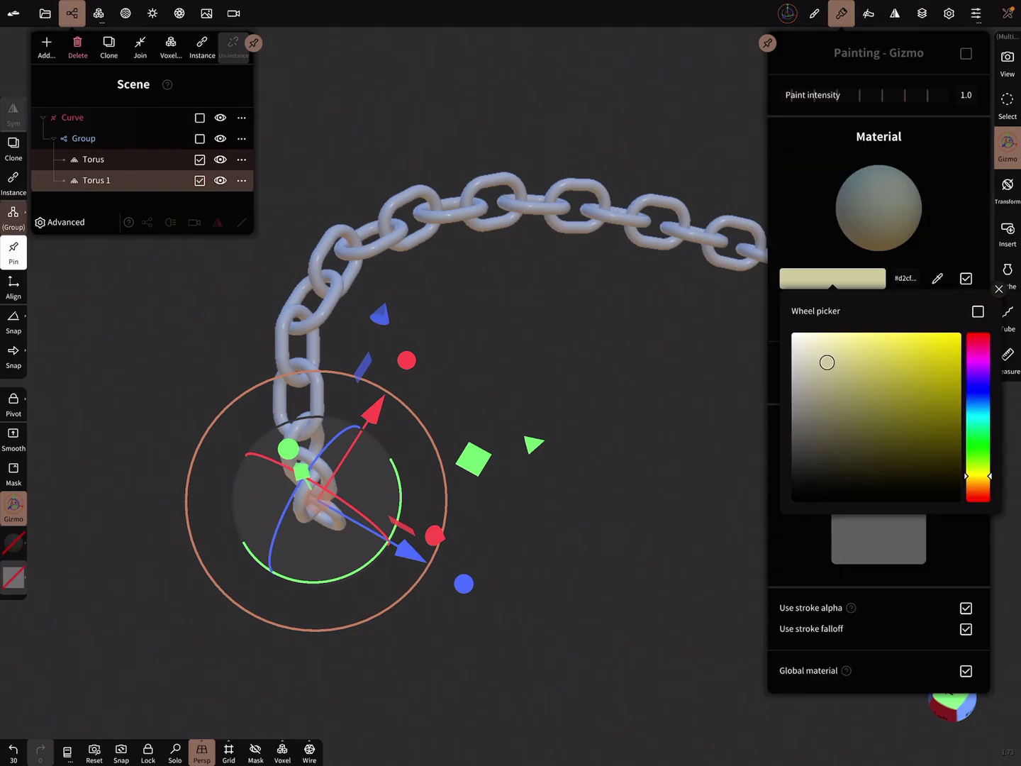
mouse_move(827, 359)
left_mouse_down()
mouse_move(790, 428)
mouse_move(791, 451)
left_mouse_up()
left_click(998, 288)
Step: Make the chain material metallic (metalness 0.923) and reselect the Curve
left_click_drag(797, 320, 869, 320)
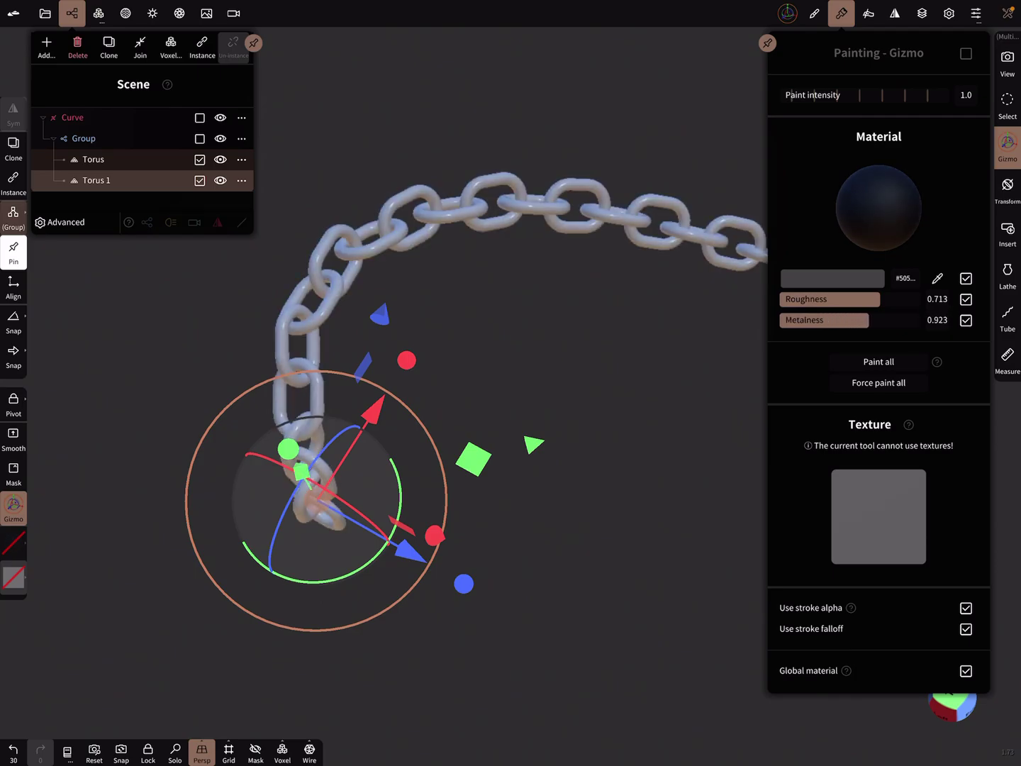
left_click_drag(558, 358, 565, 455)
left_click_drag(558, 399, 470, 471)
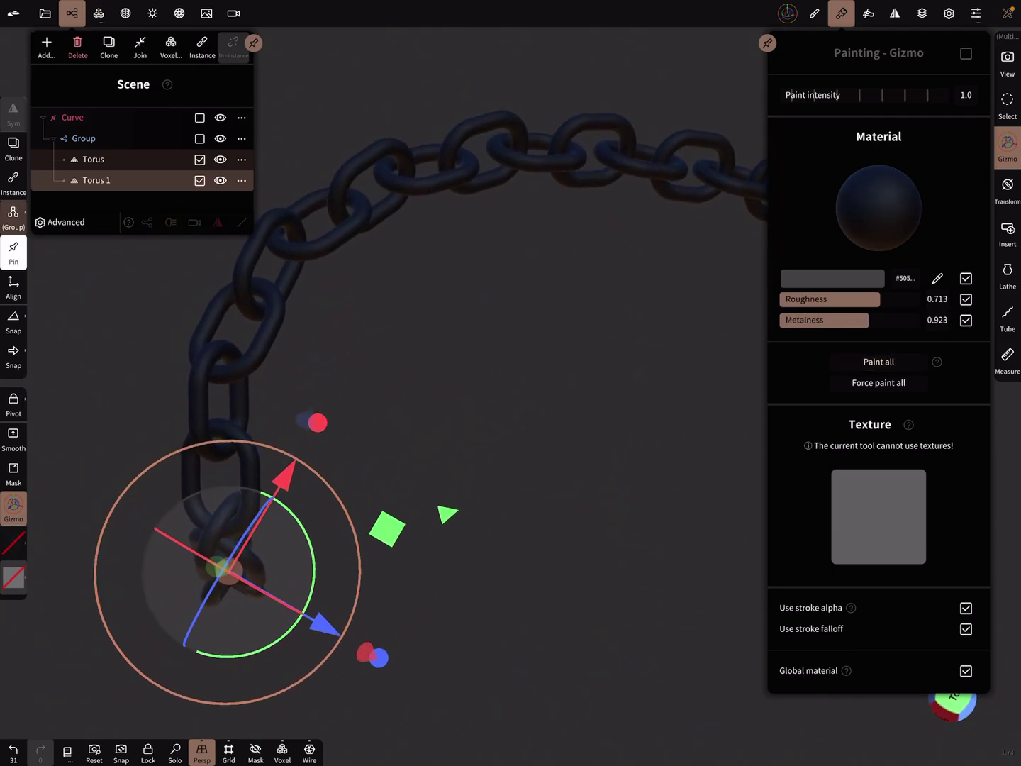
mouse_move(559, 399)
left_mouse_down()
mouse_move(601, 464)
mouse_move(558, 414)
mouse_move(479, 383)
mouse_move(559, 399)
mouse_move(582, 391)
left_mouse_up()
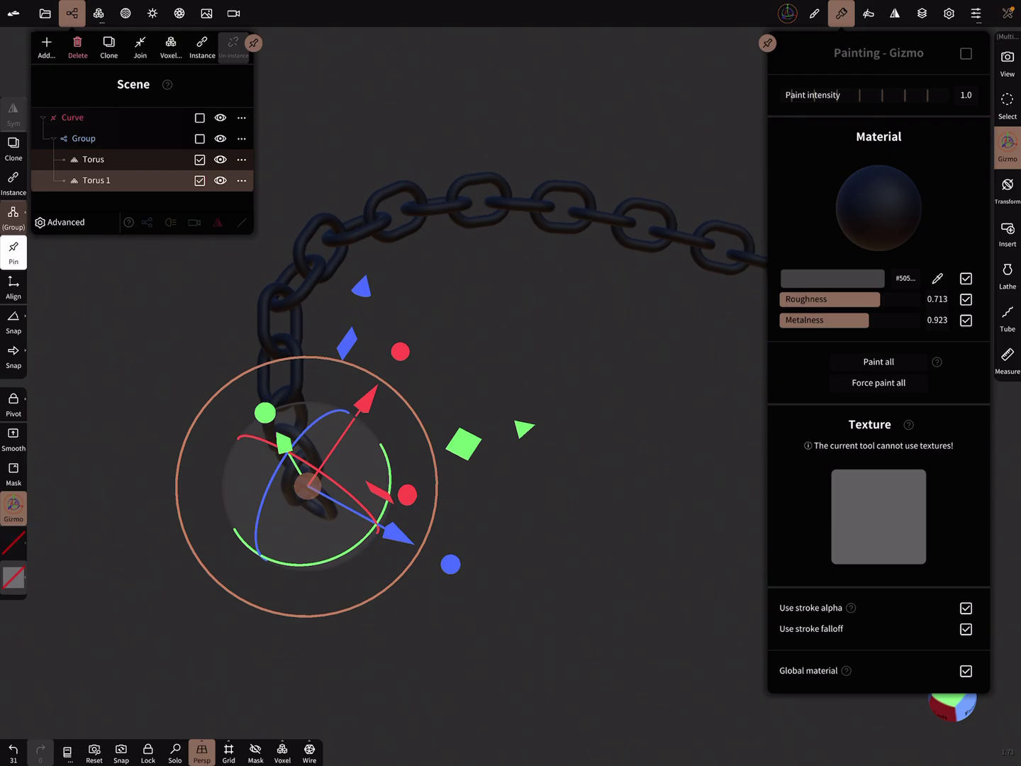
left_click(73, 117)
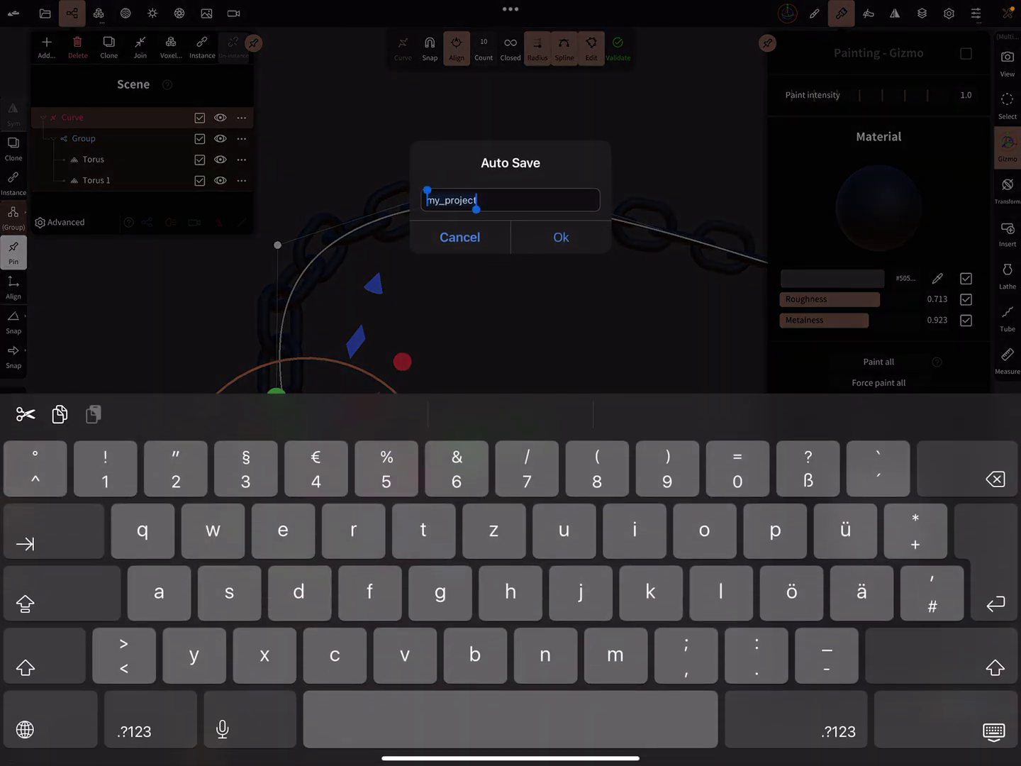
Step: Confirm auto-saving the chain project as my_project, then orbit to view the whole chain
left_click(560, 236)
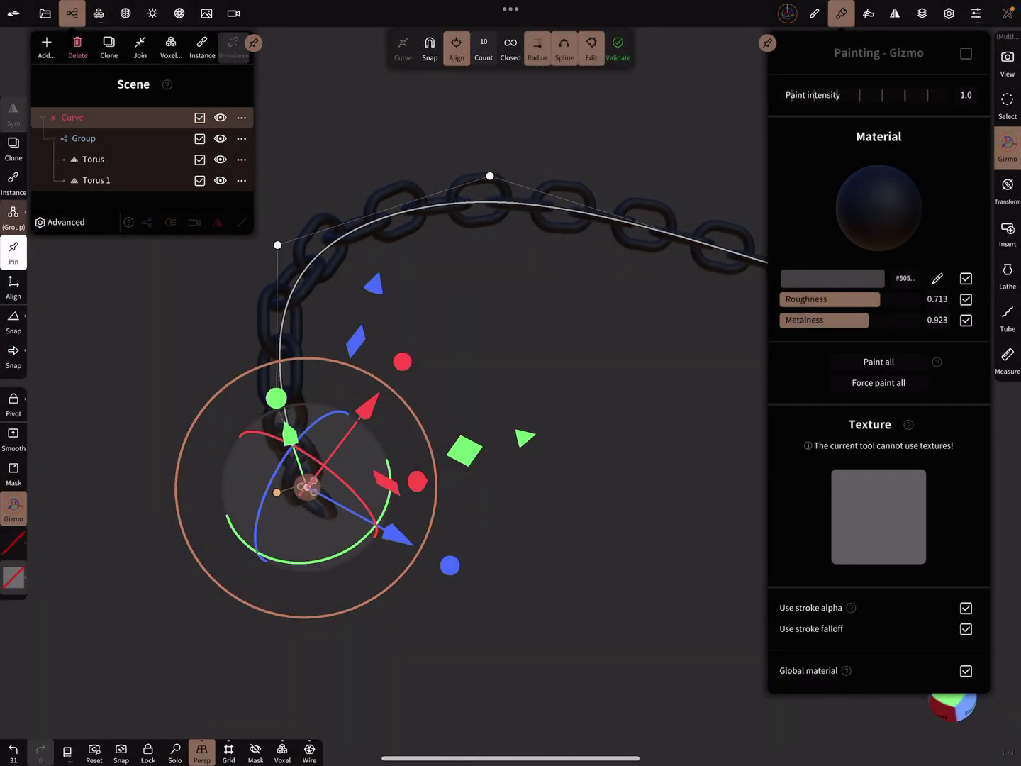
mouse_move(558, 502)
left_mouse_down()
mouse_move(495, 507)
mouse_move(596, 535)
left_mouse_up()
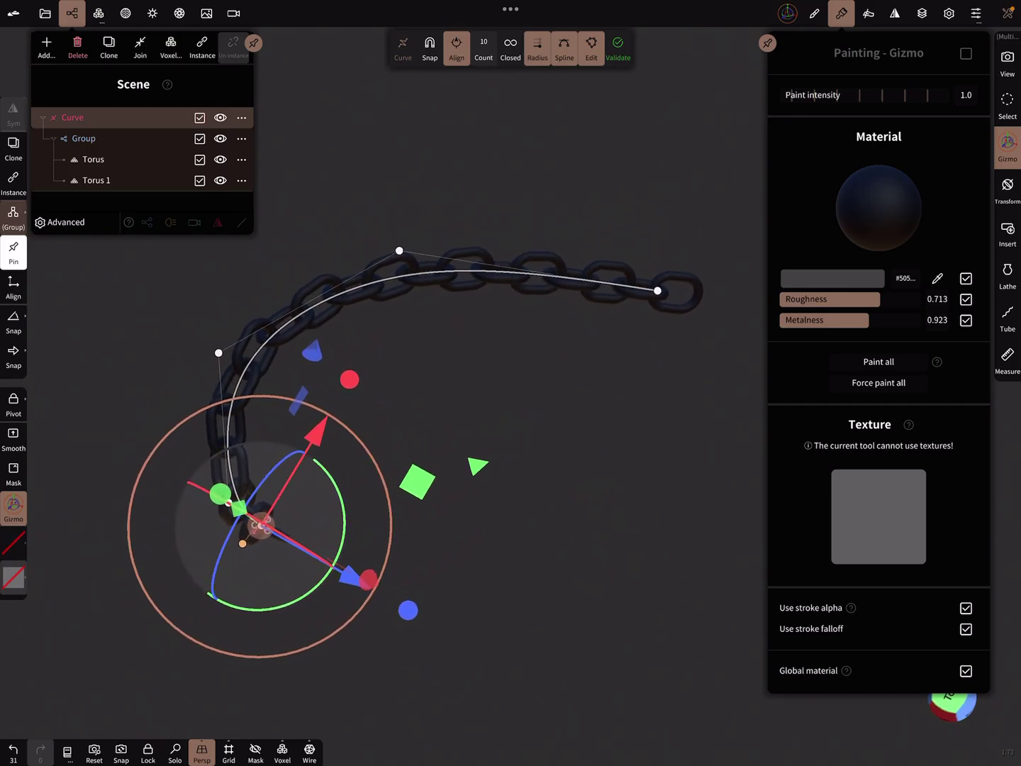